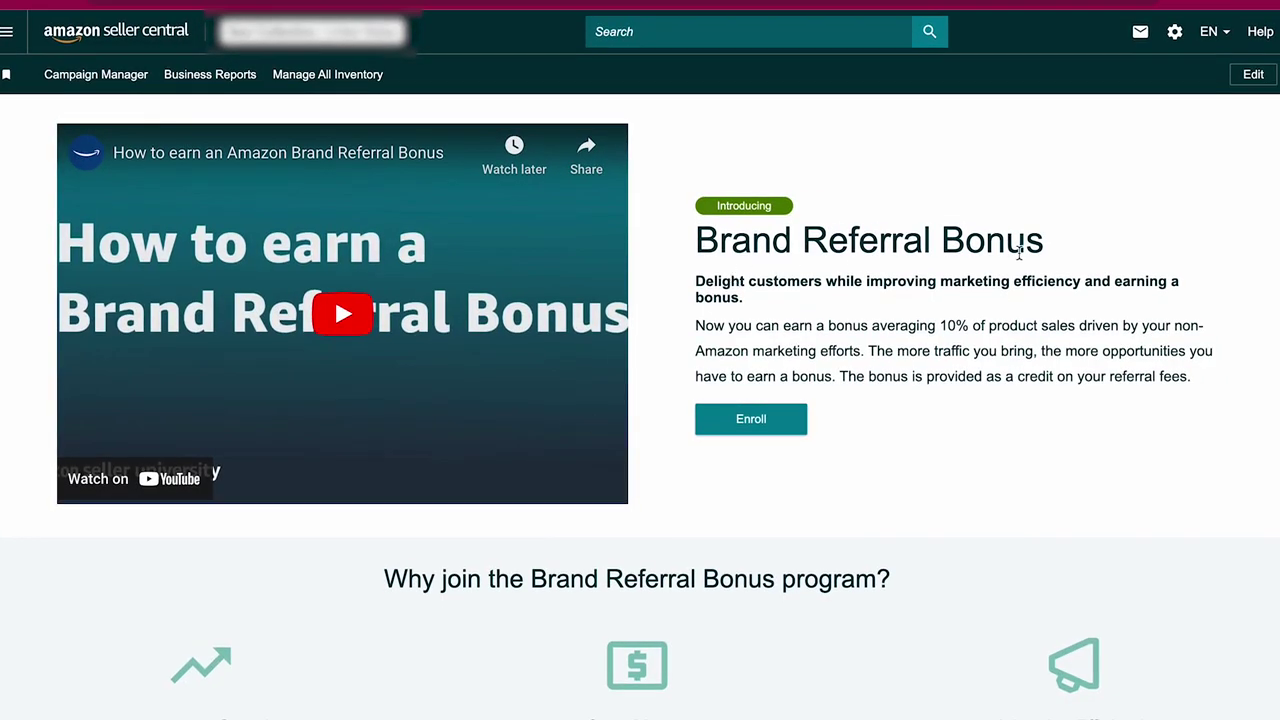
Step: Review the Brand Referral Bonus page's program benefits, getting-started instructions, bonus amount and frequently asked questions
scroll(957, 420, down, 1)
scroll(957, 420, down, 5)
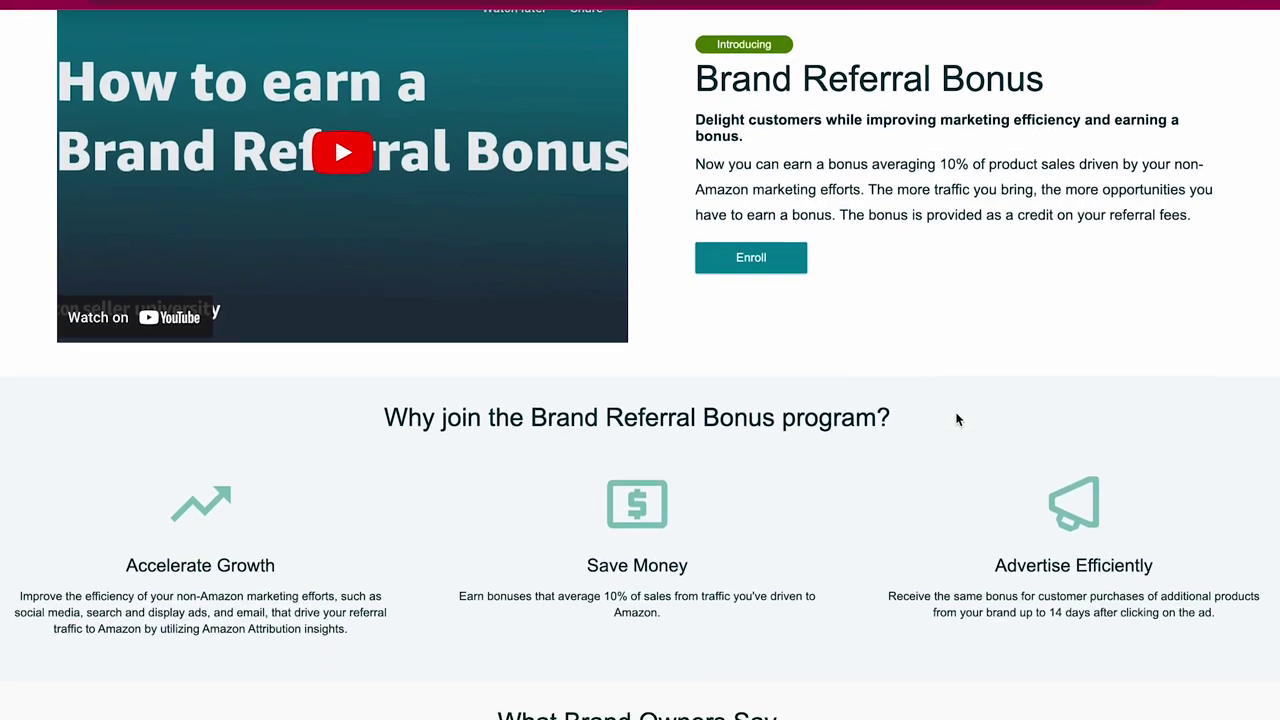
scroll(957, 420, down, 4)
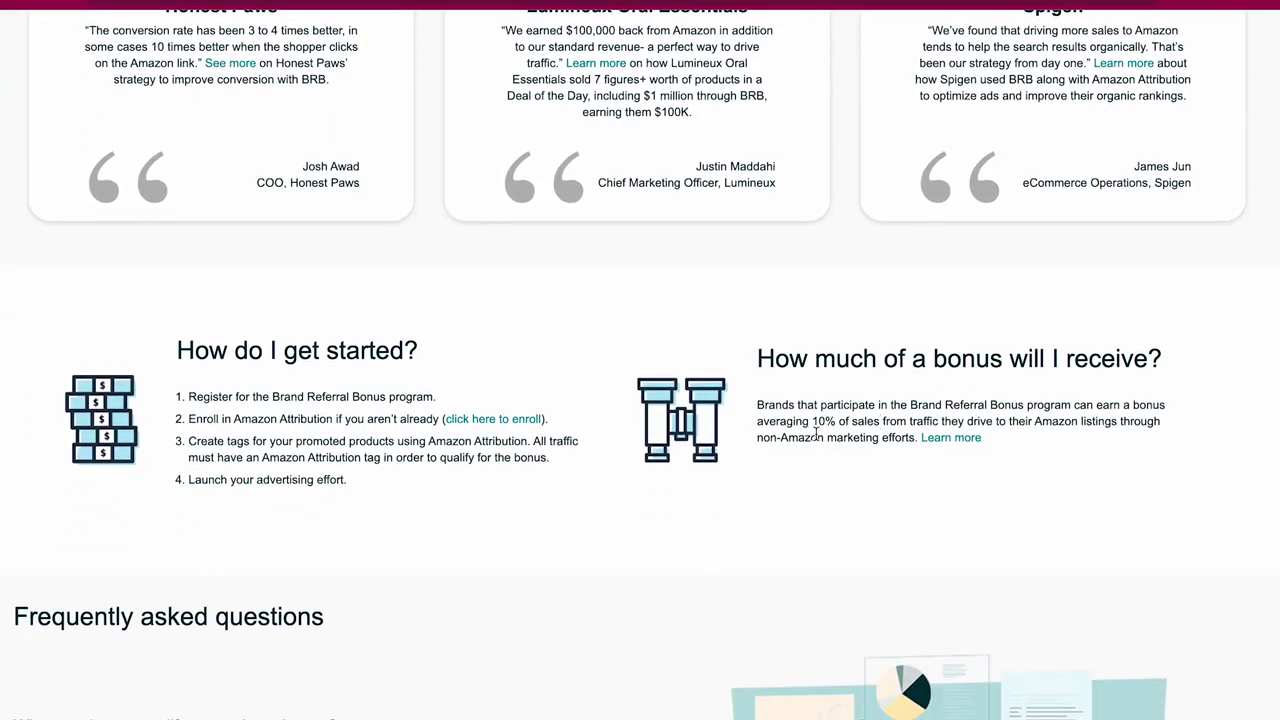
scroll(976, 516, down, 3)
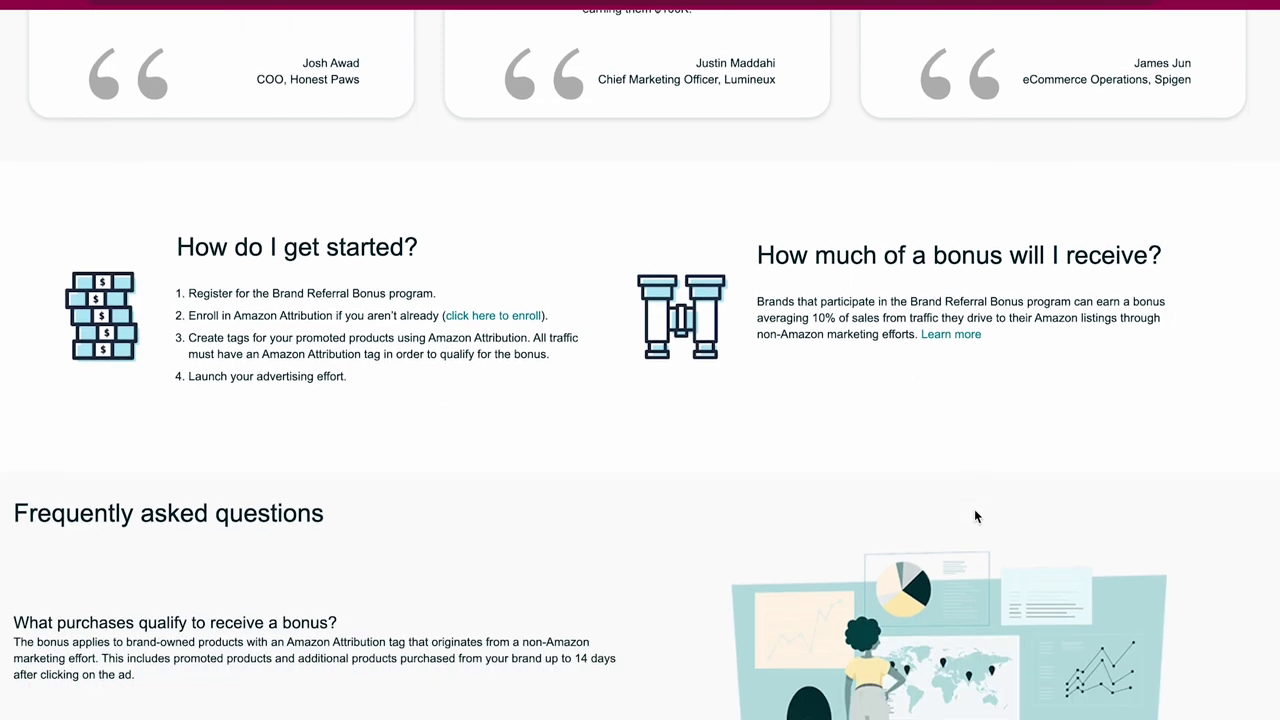
scroll(974, 509, up, 1)
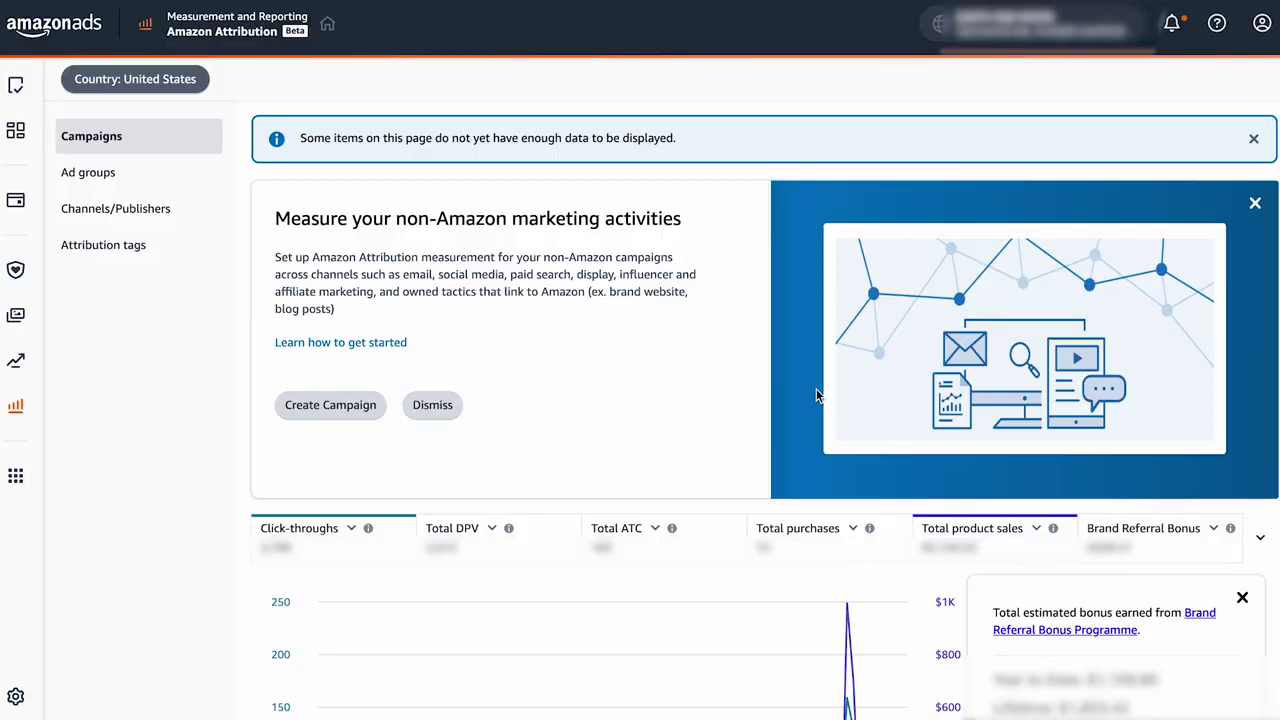
Step: Examine the Amazon Attribution dashboard's performance chart, estimated referral bonus summary and campaign list
scroll(816, 395, down, 3)
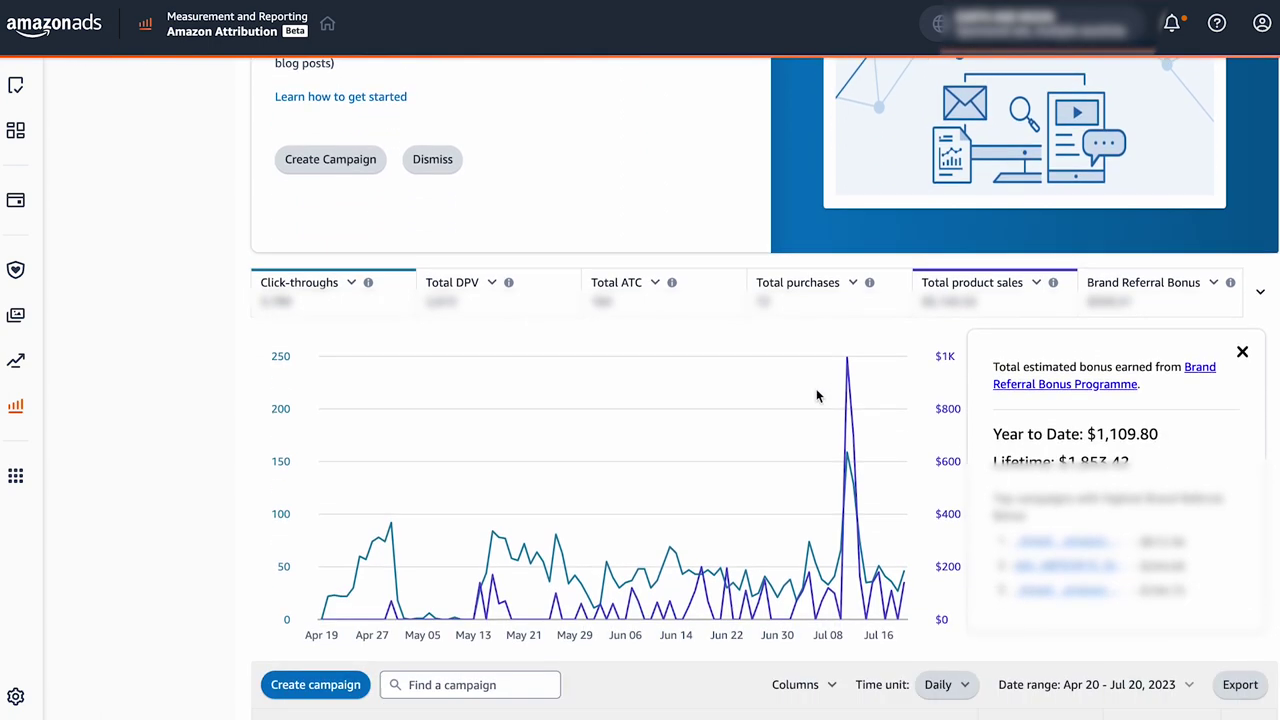
scroll(1272, 446, down, 1)
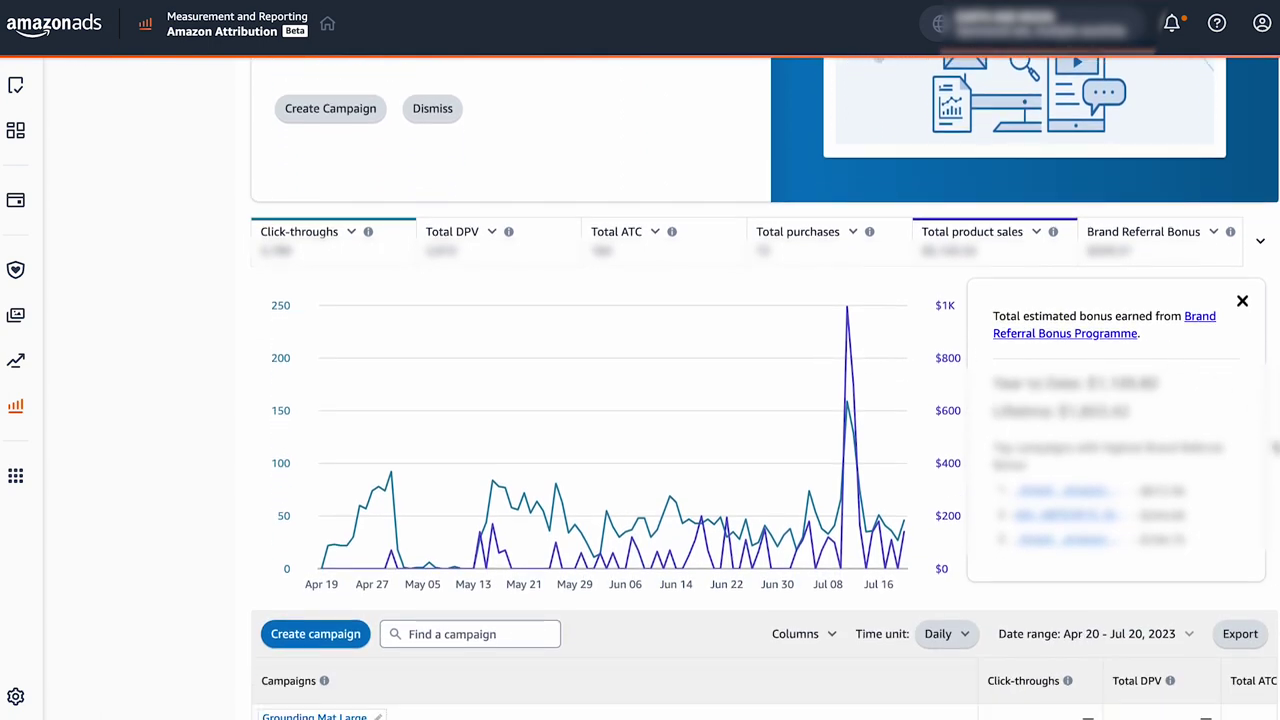
scroll(1274, 446, down, 3)
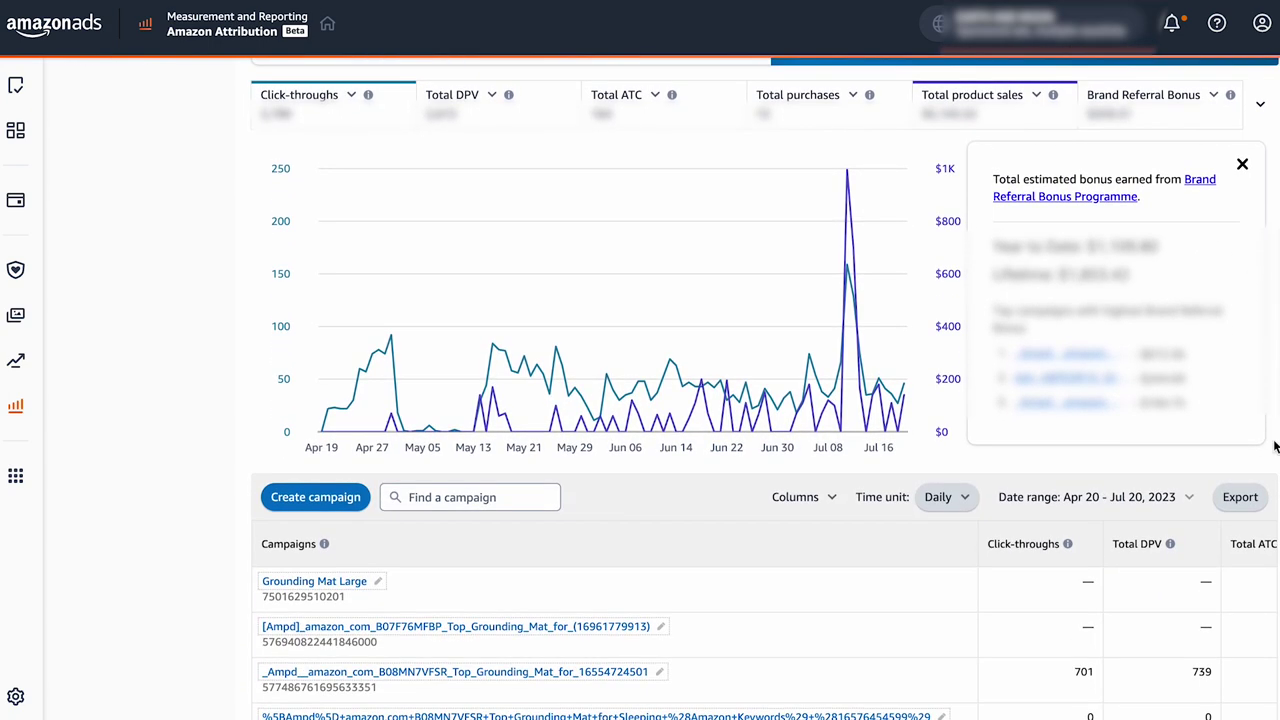
scroll(1274, 446, down, 3)
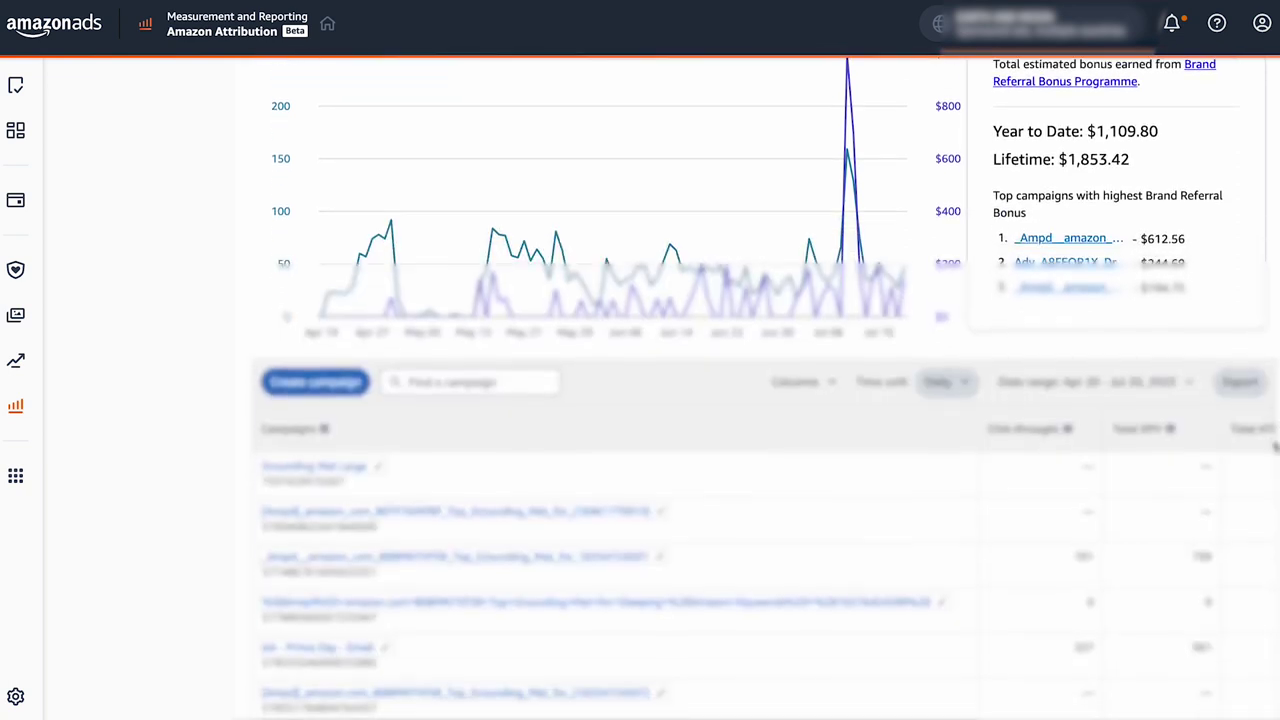
scroll(1274, 446, down, 5)
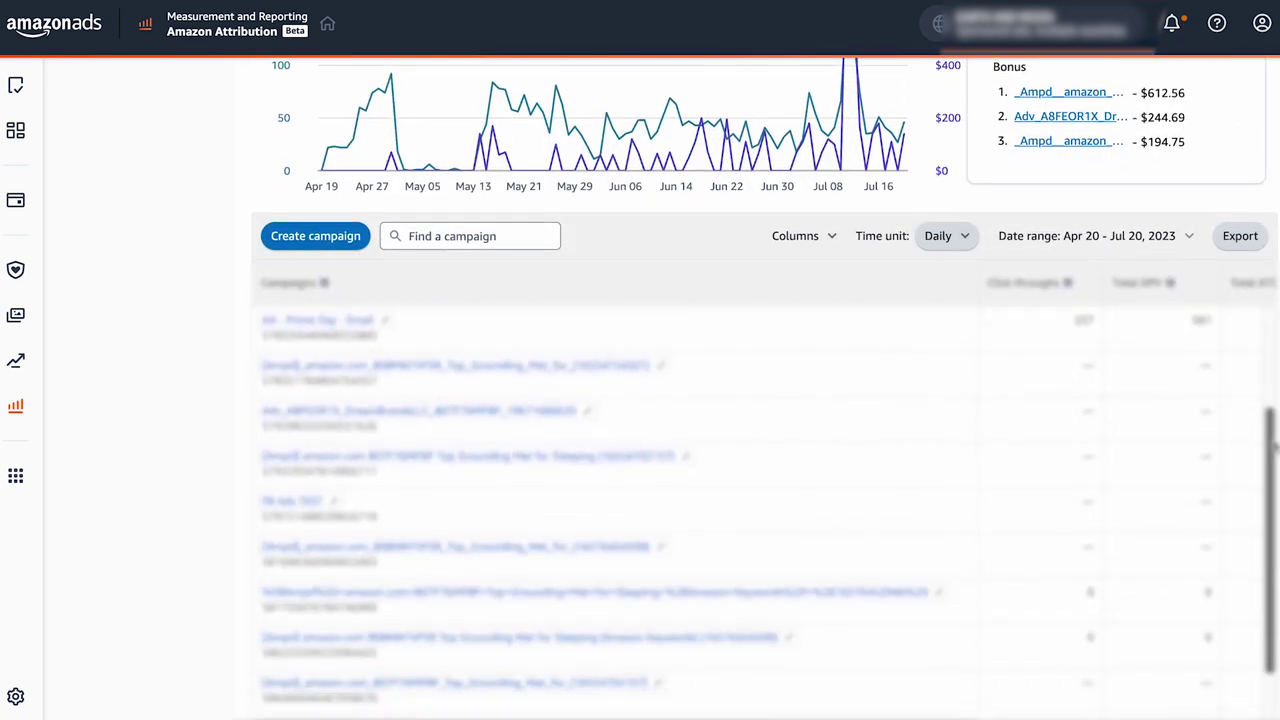
scroll(1274, 446, down, 3)
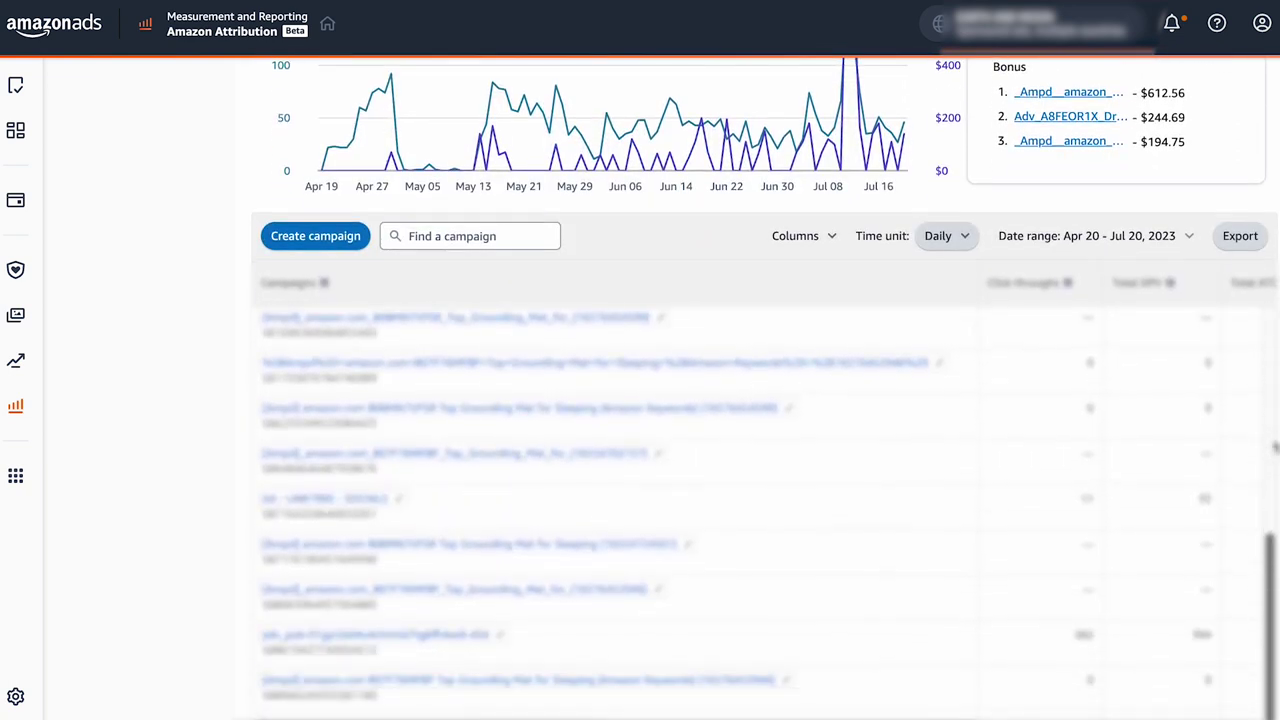
scroll(1274, 446, up, 8)
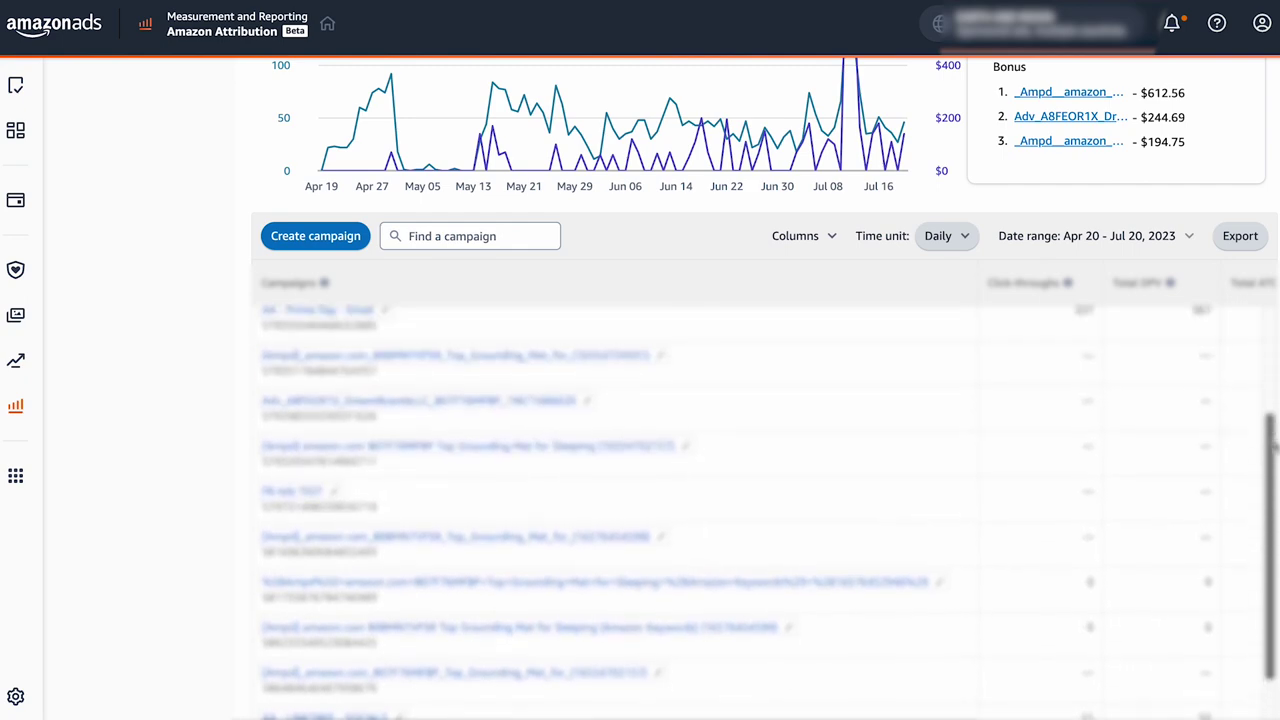
scroll(1274, 446, up, 6)
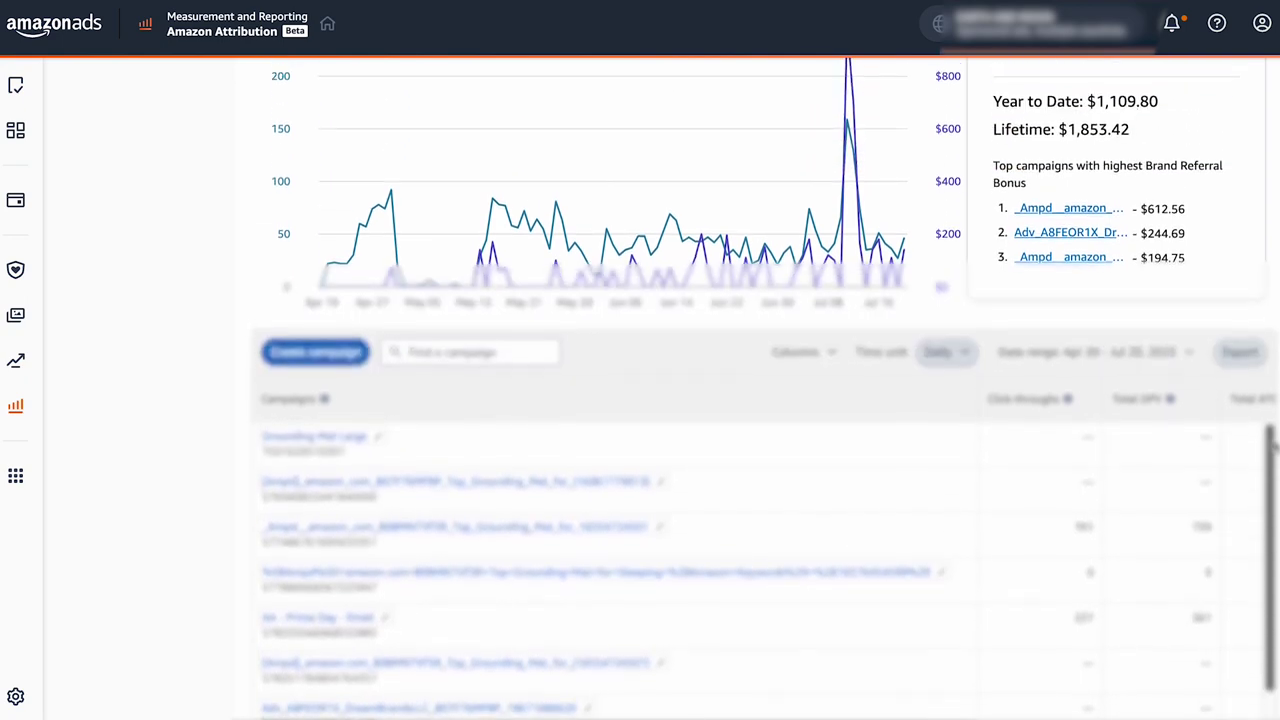
scroll(1274, 446, up, 5)
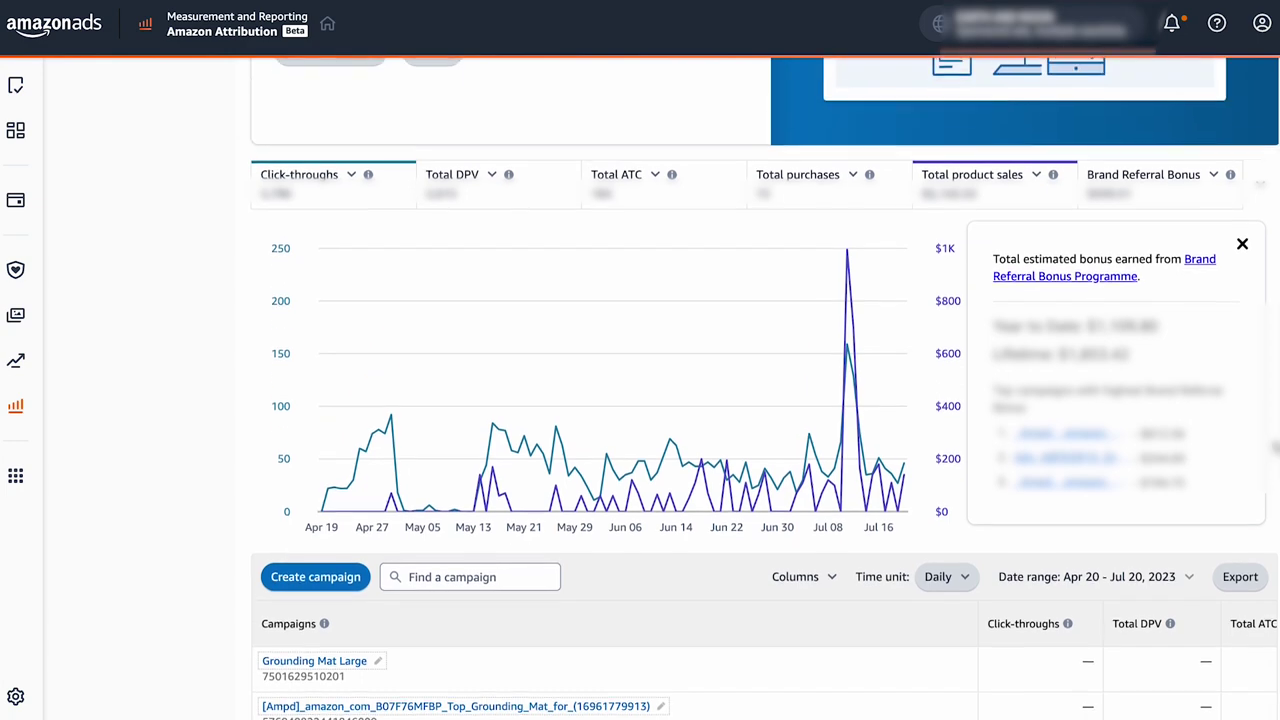
scroll(1274, 446, up, 2)
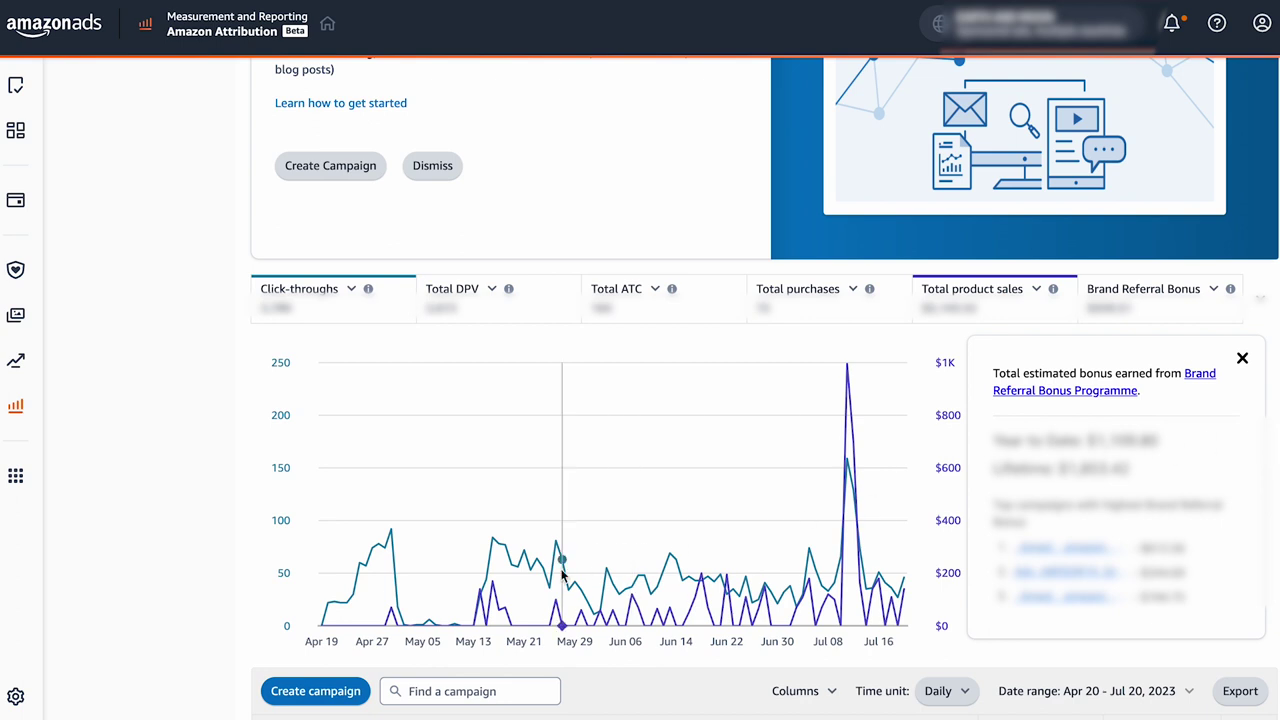
scroll(265, 615, down, 1)
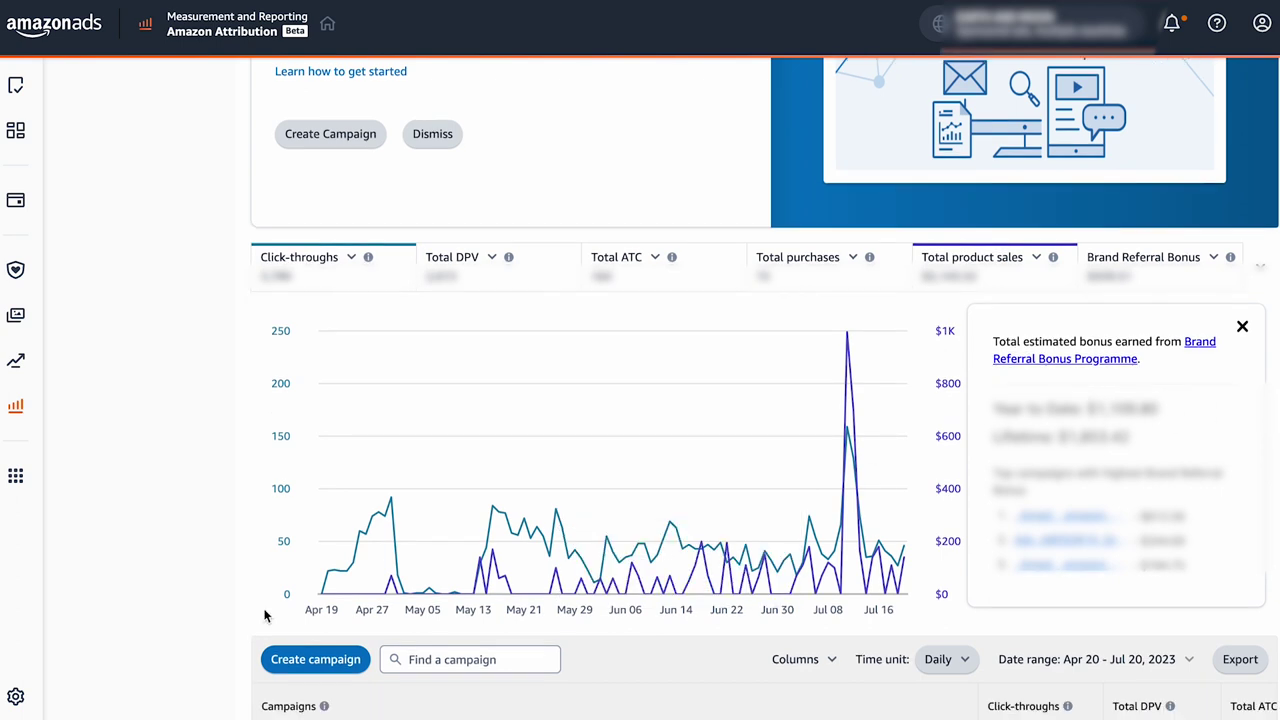
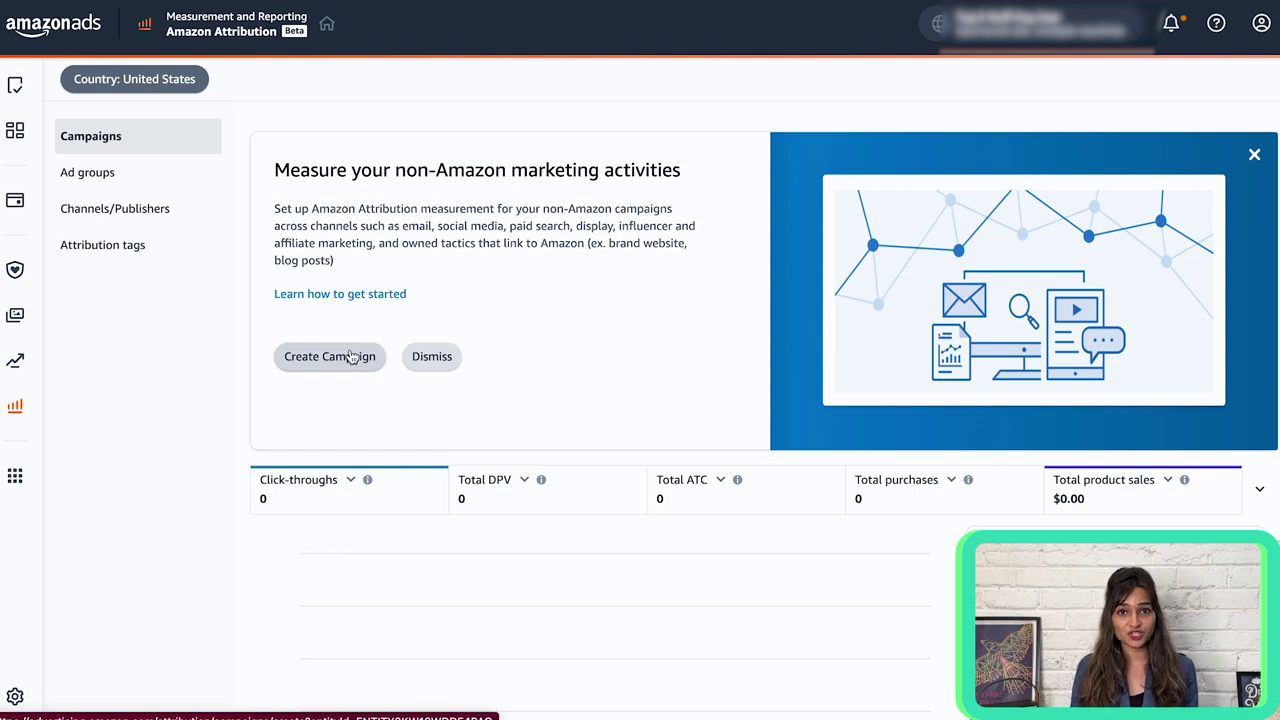
Step: Start a new manually created attribution campaign and name it "Yoga Mat - Facebook - 10% Off - Aug 2023"
click(351, 357)
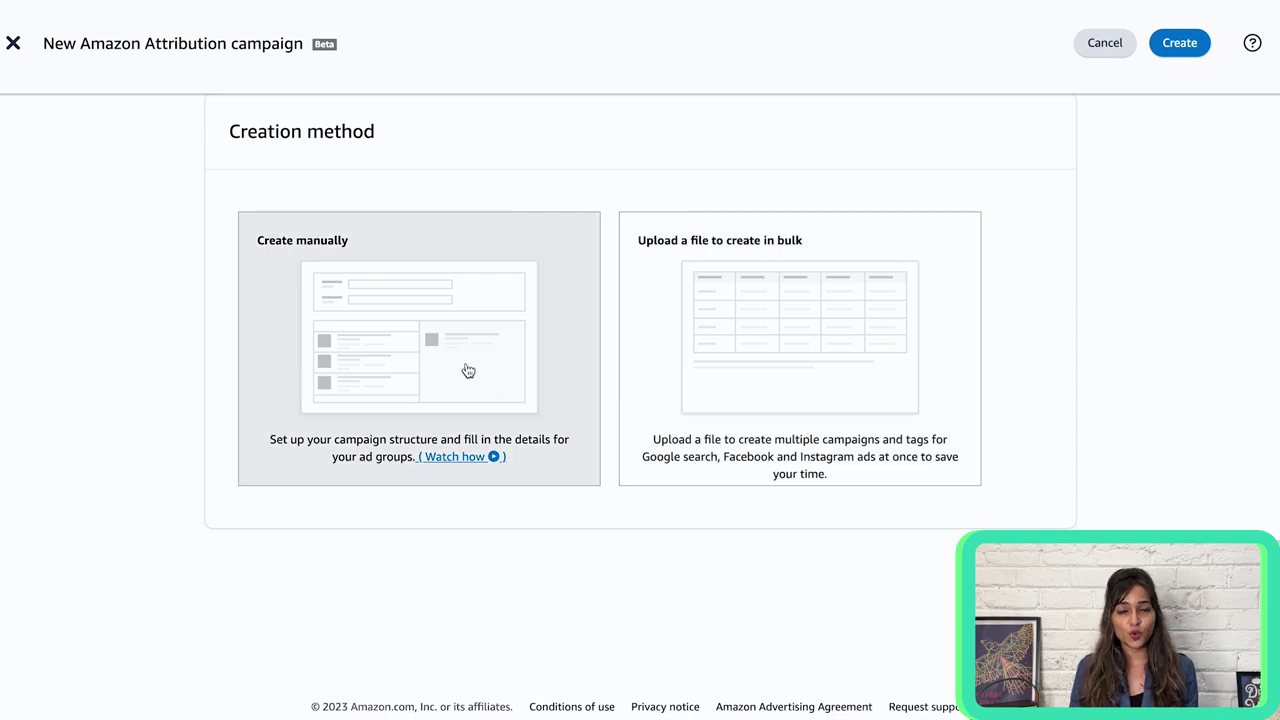
click(468, 370)
scroll(733, 464, down, 3)
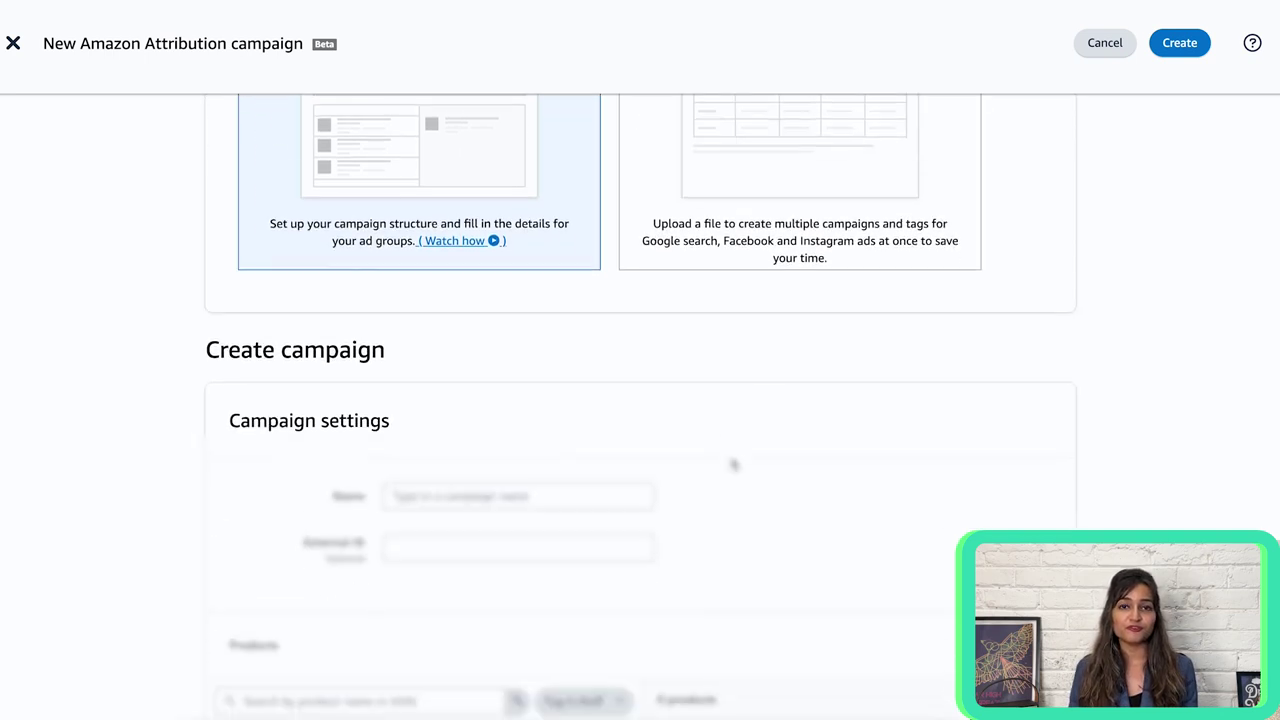
scroll(733, 464, down, 2)
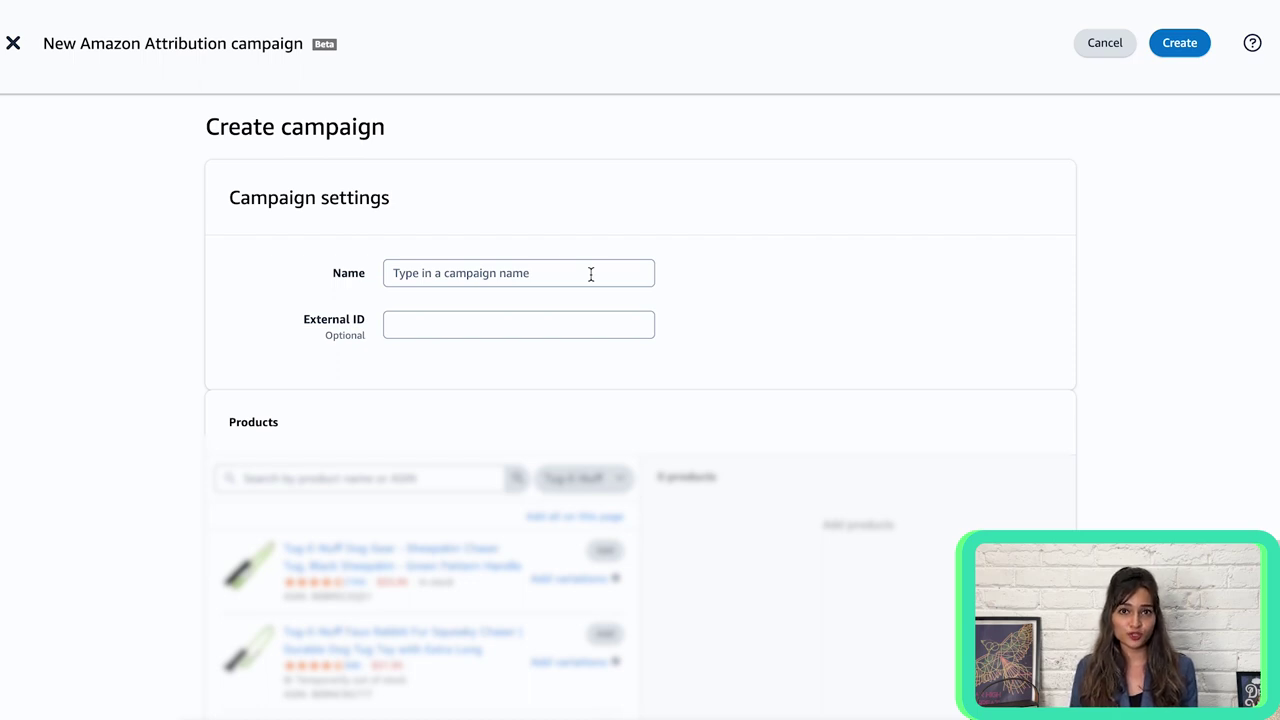
click(544, 273)
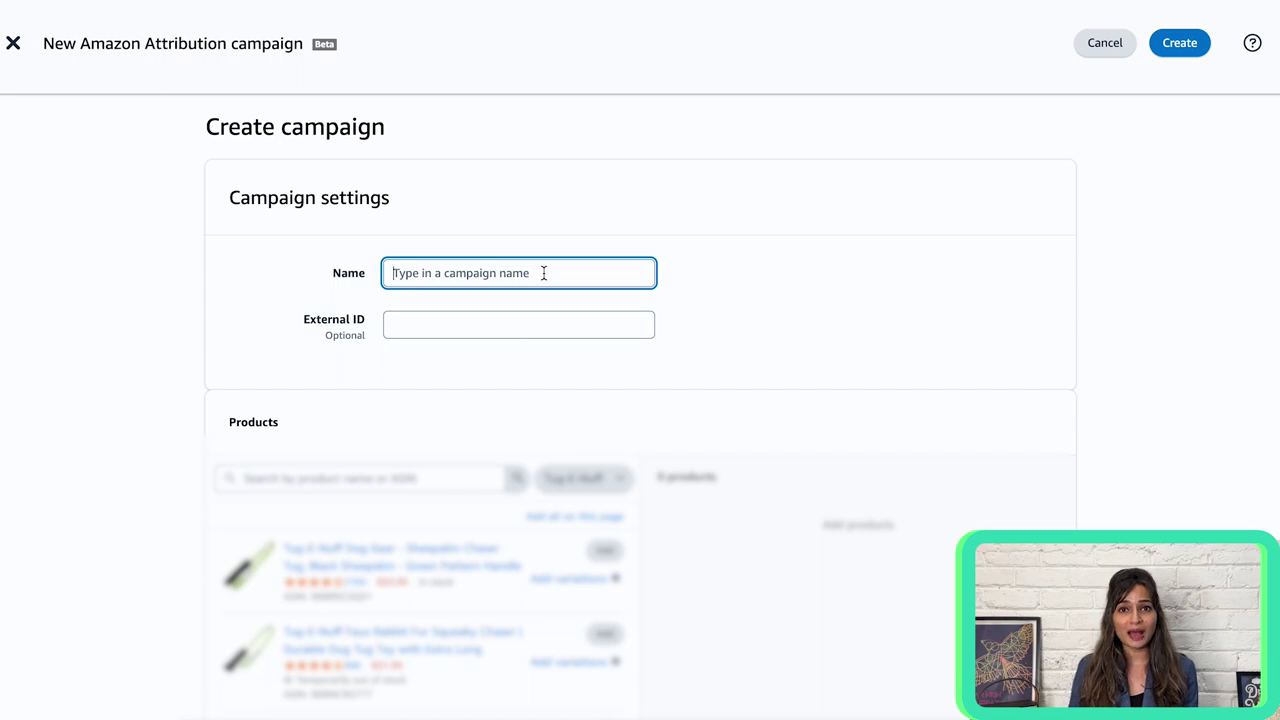
text(Yoga Mat - Facebook - 10% Off - Aug 2023)
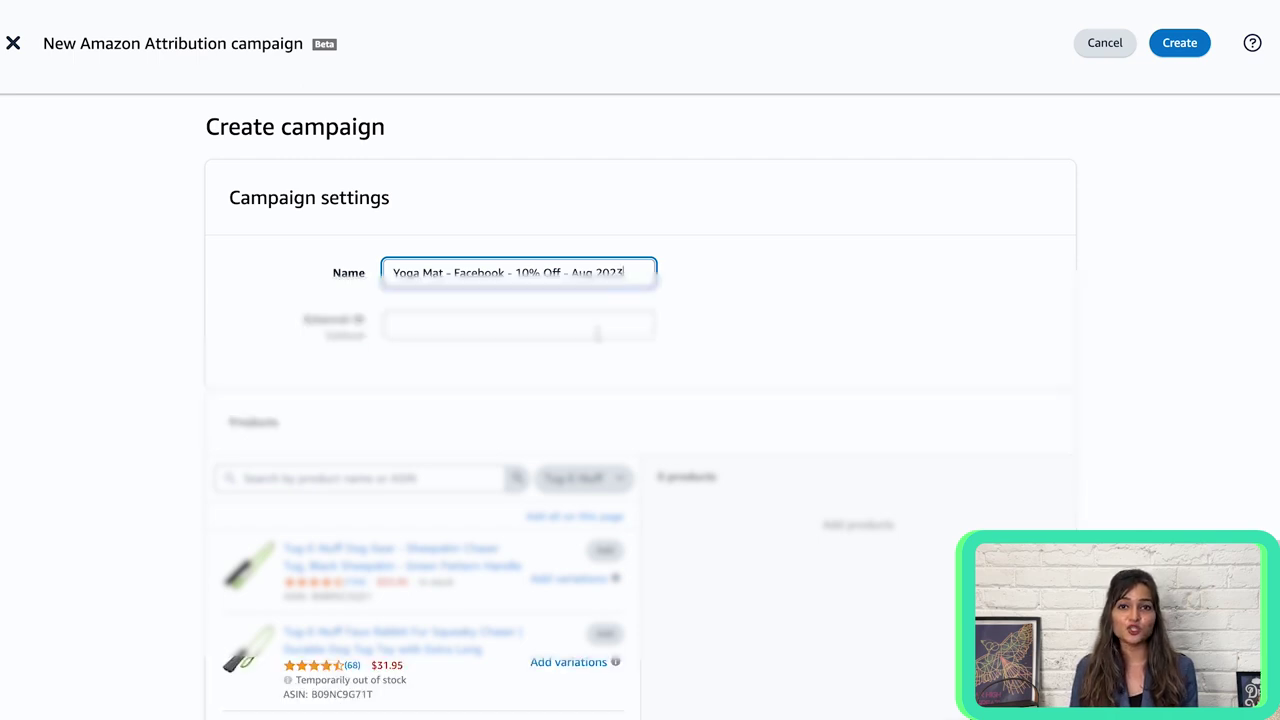
Step: Add the green Faux Rabbit Fur Pocket Squeaker and the yellow Rabbit Fur Pocket Squeaker to the campaign's products
scroll(493, 397, down, 5)
scroll(493, 397, down, 6)
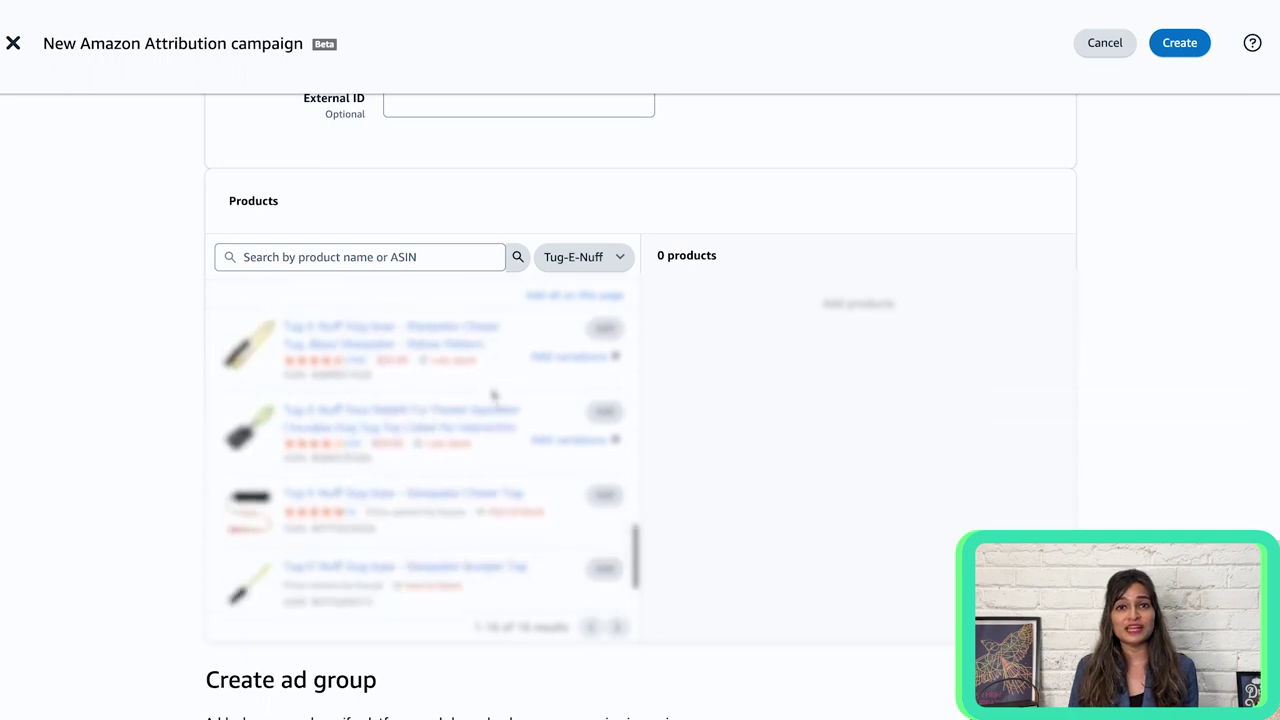
scroll(493, 397, down, 1)
click(600, 380)
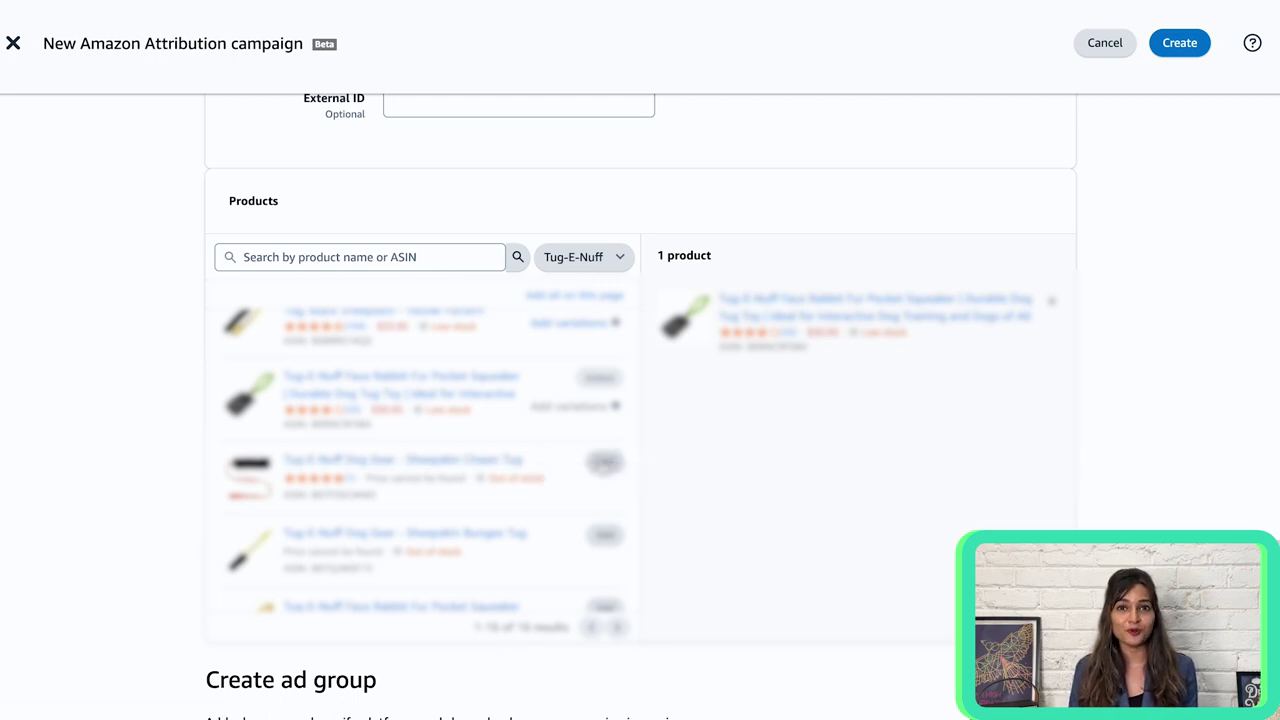
scroll(518, 450, down, 5)
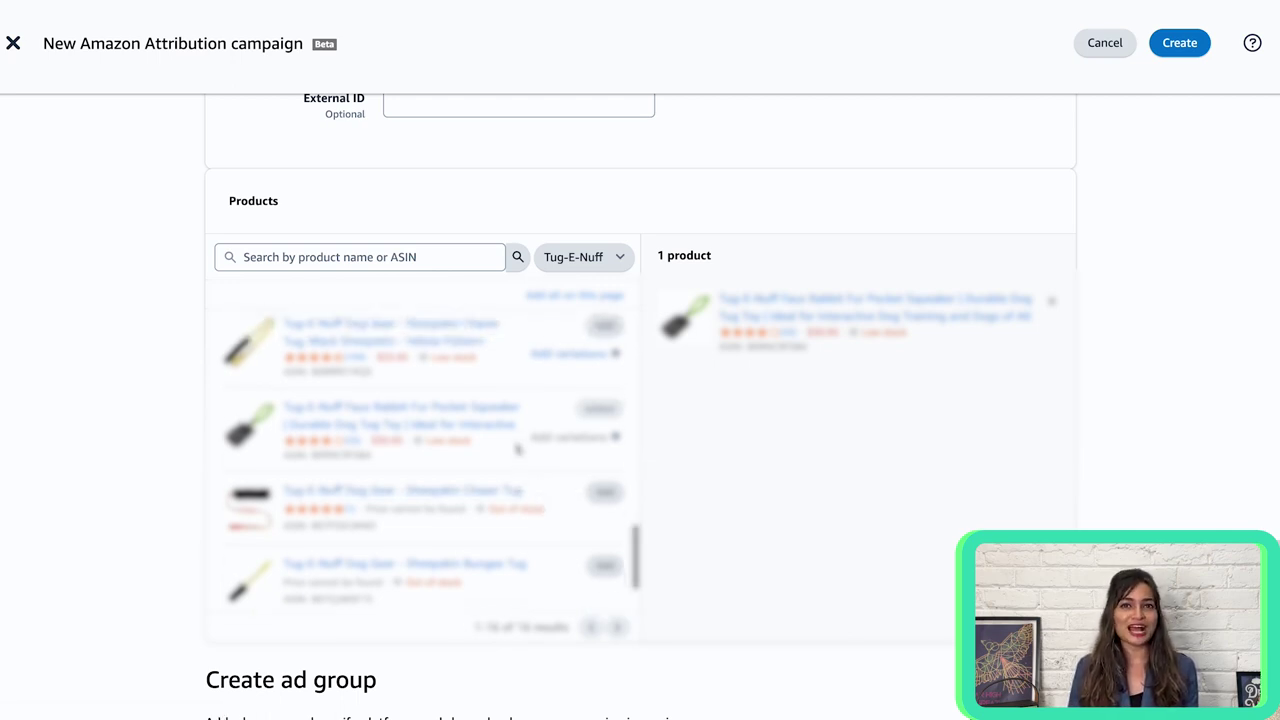
scroll(518, 450, up, 3)
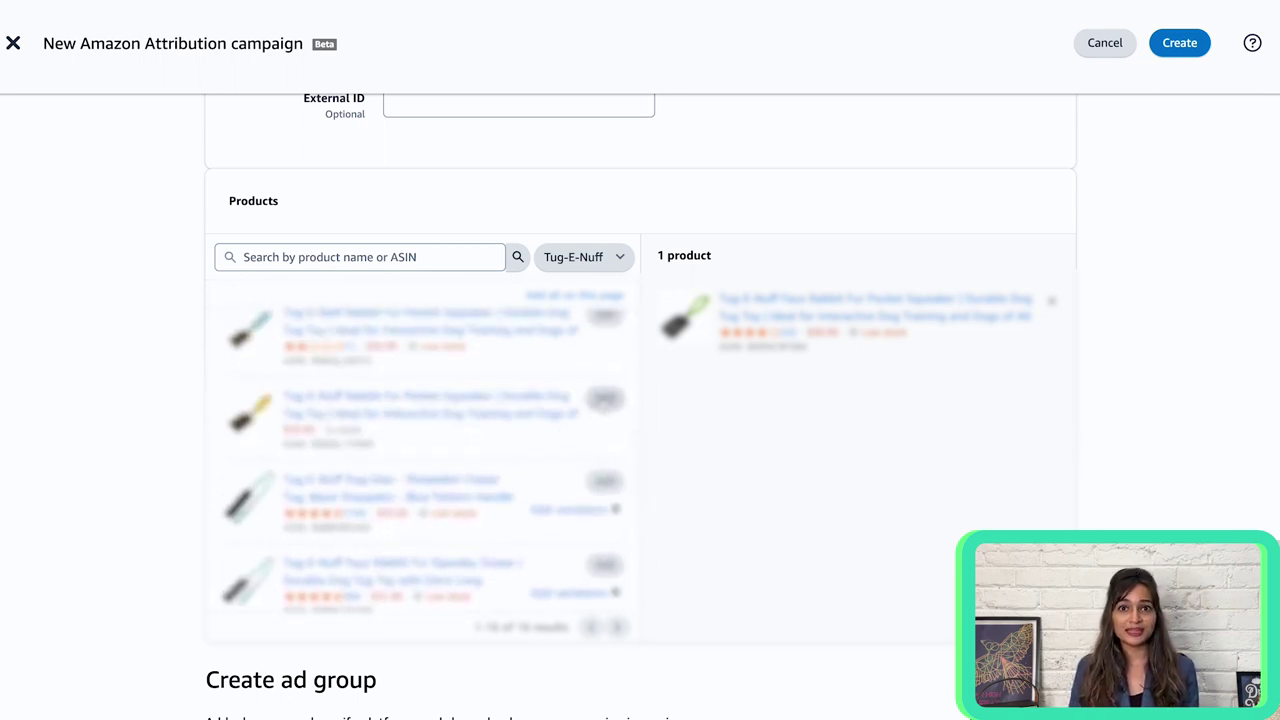
click(604, 399)
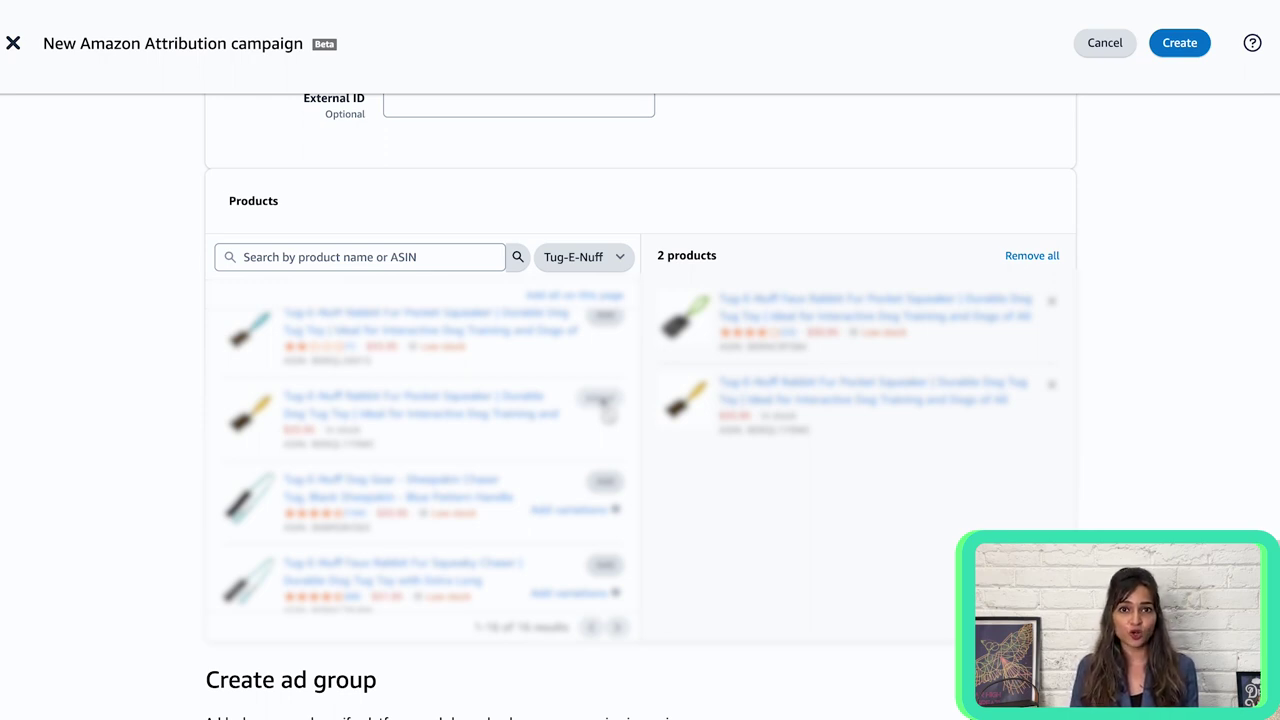
scroll(606, 406, down, 10)
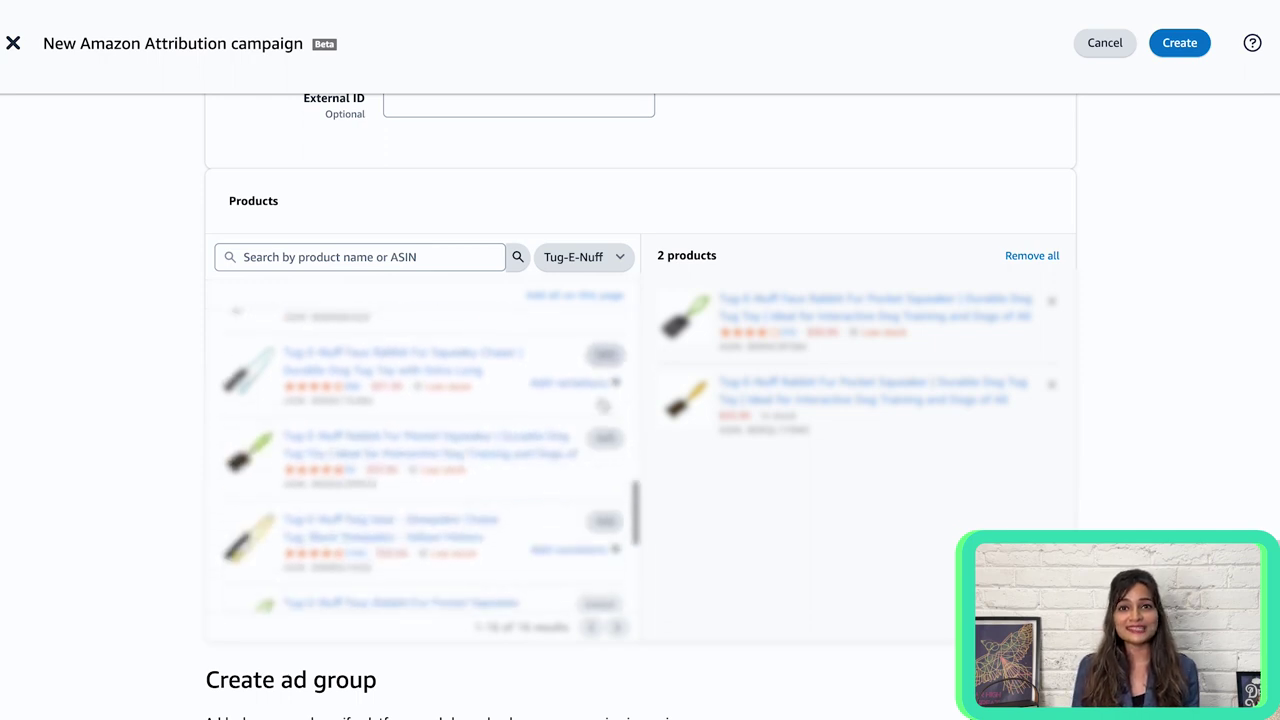
Step: Set Ad group 1's publisher to Facebook and its channel to Social
scroll(603, 404, down, 4)
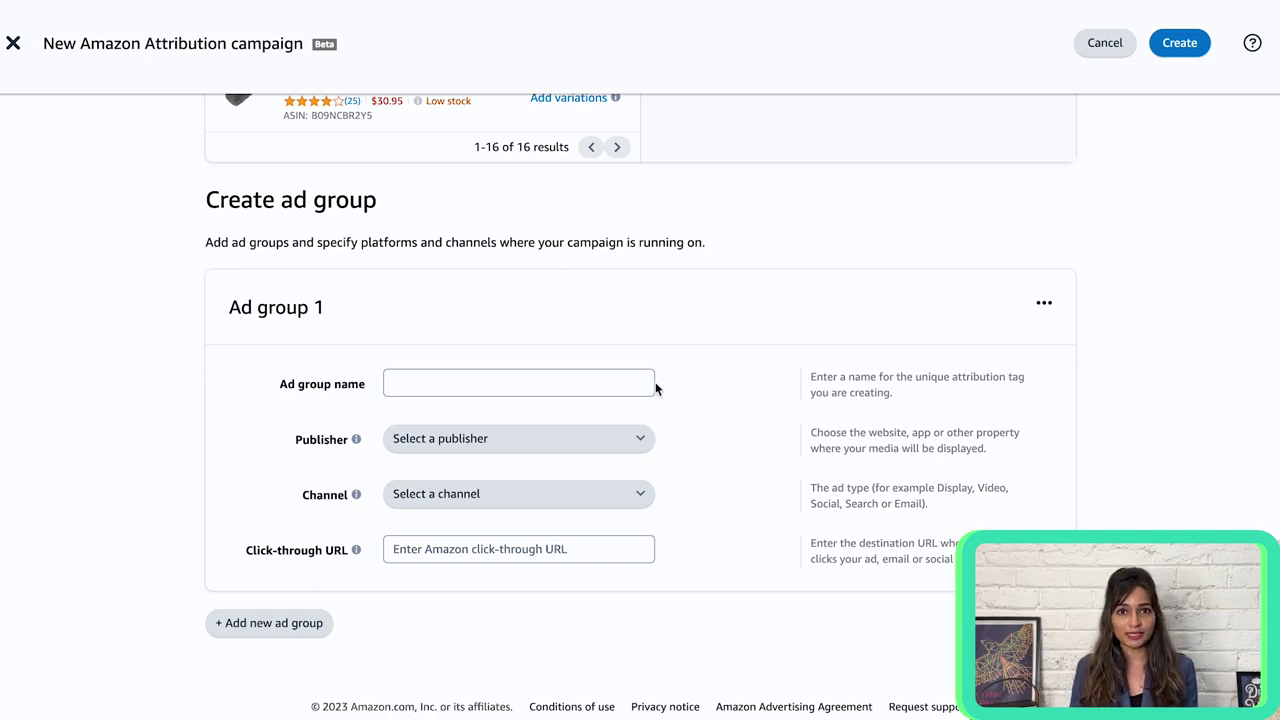
click(637, 440)
scroll(546, 556, down, 7)
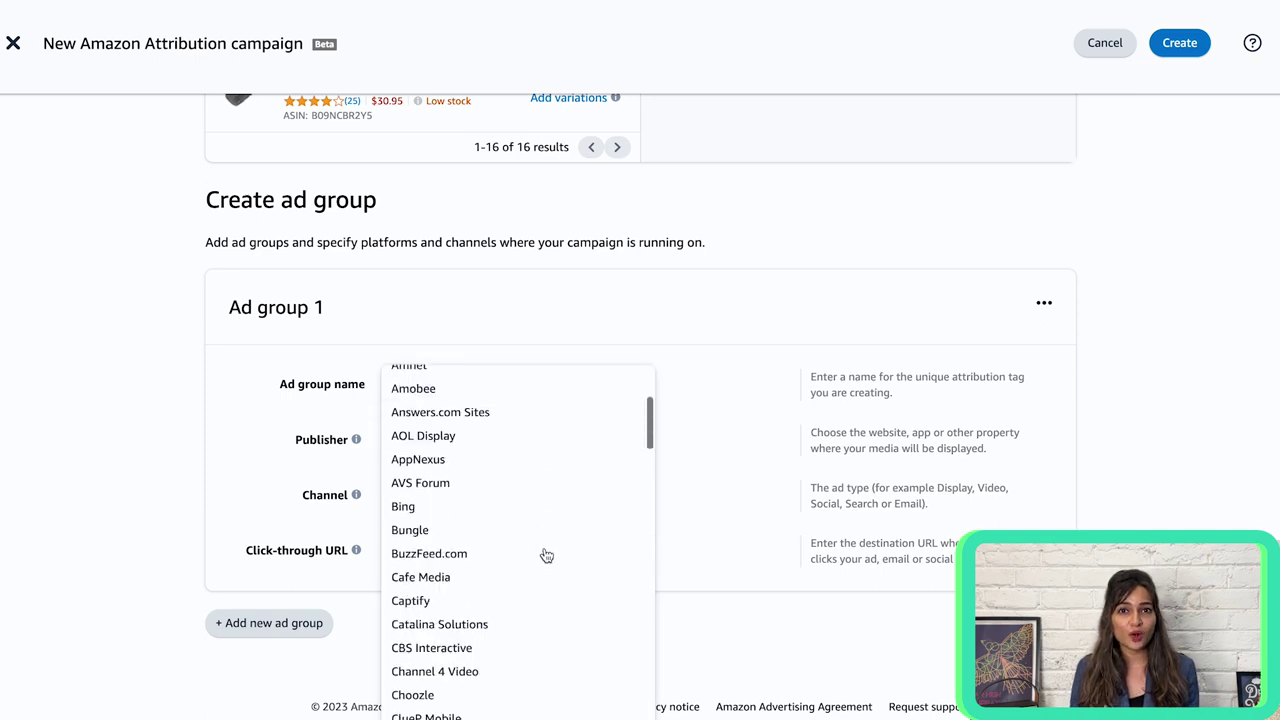
scroll(546, 556, down, 3)
scroll(546, 556, up, 3)
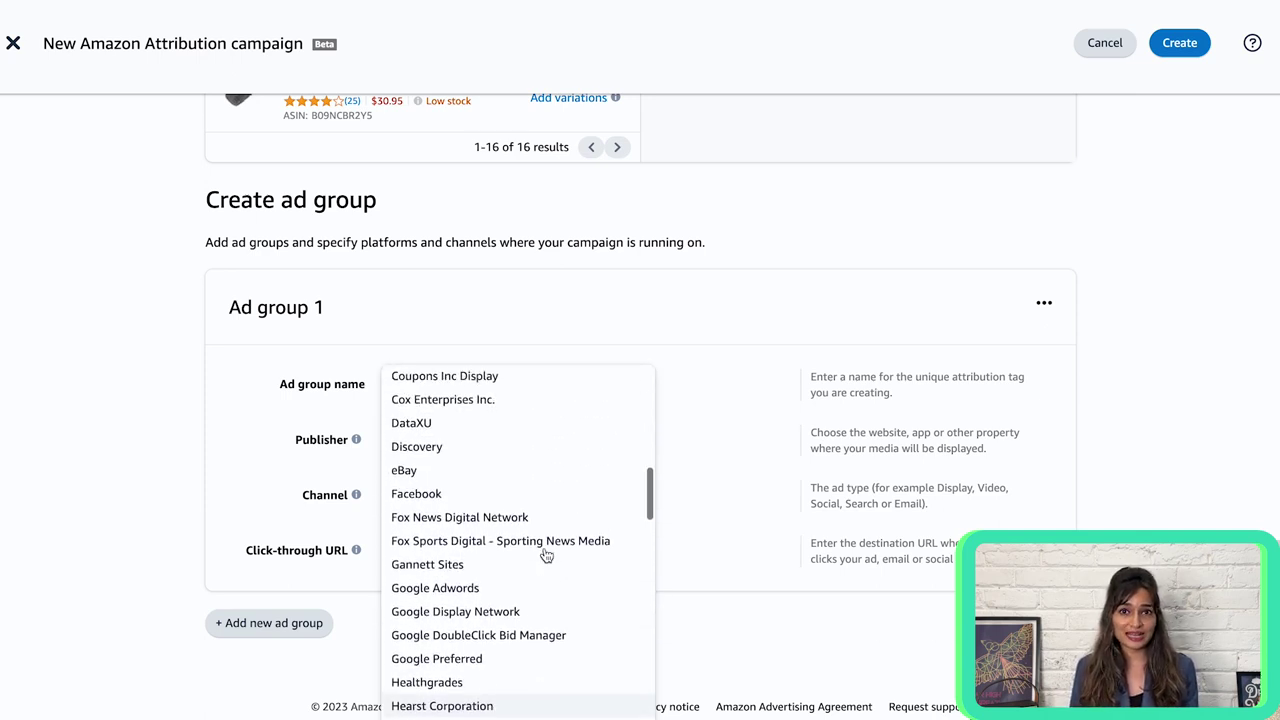
click(450, 498)
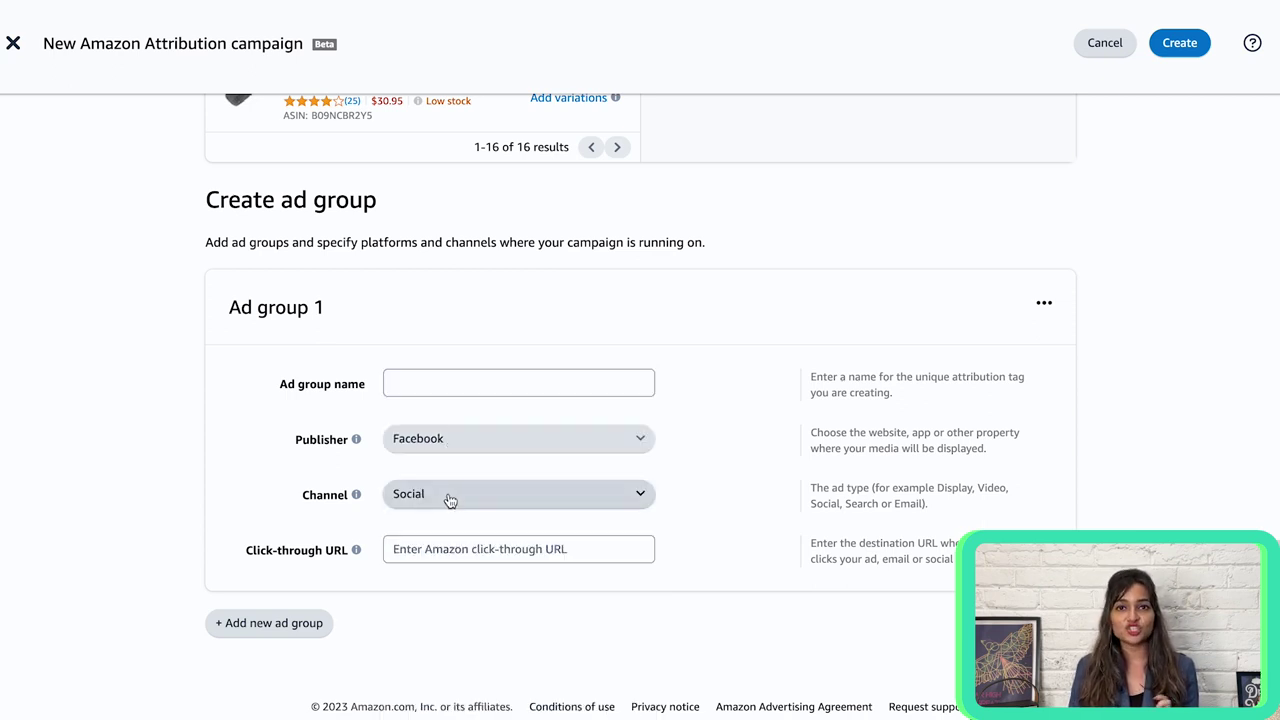
click(449, 498)
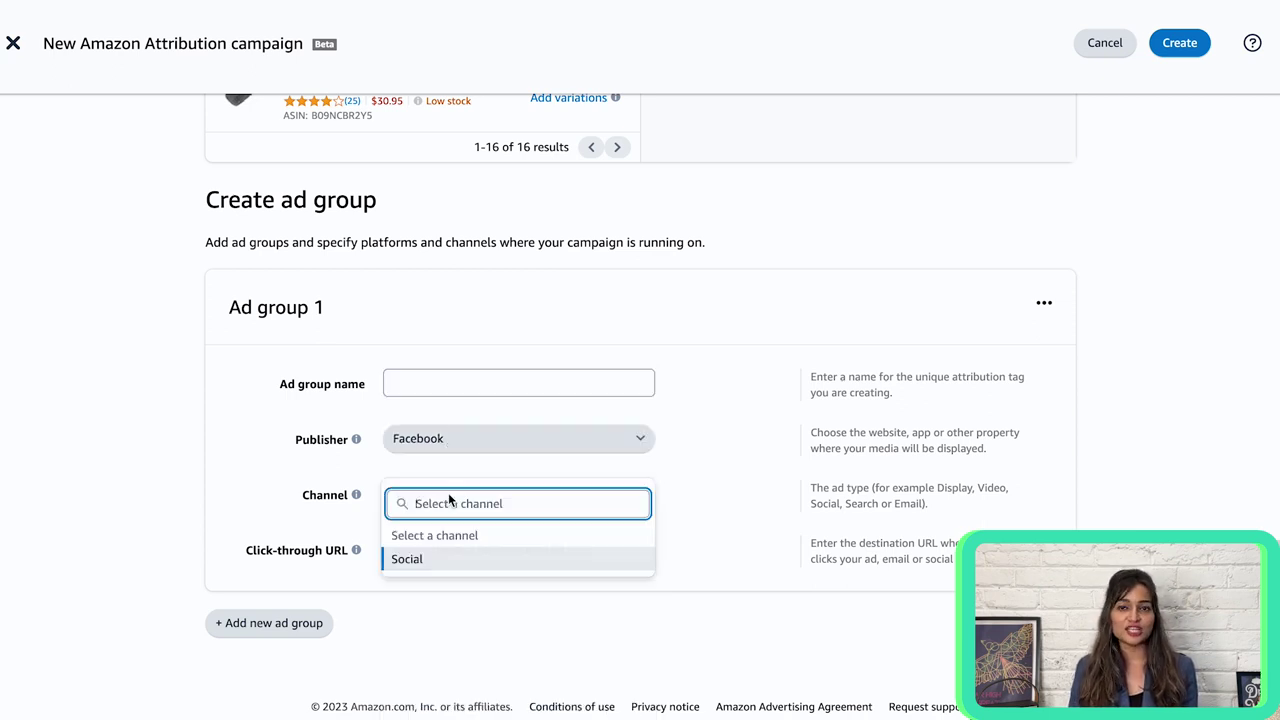
click(435, 562)
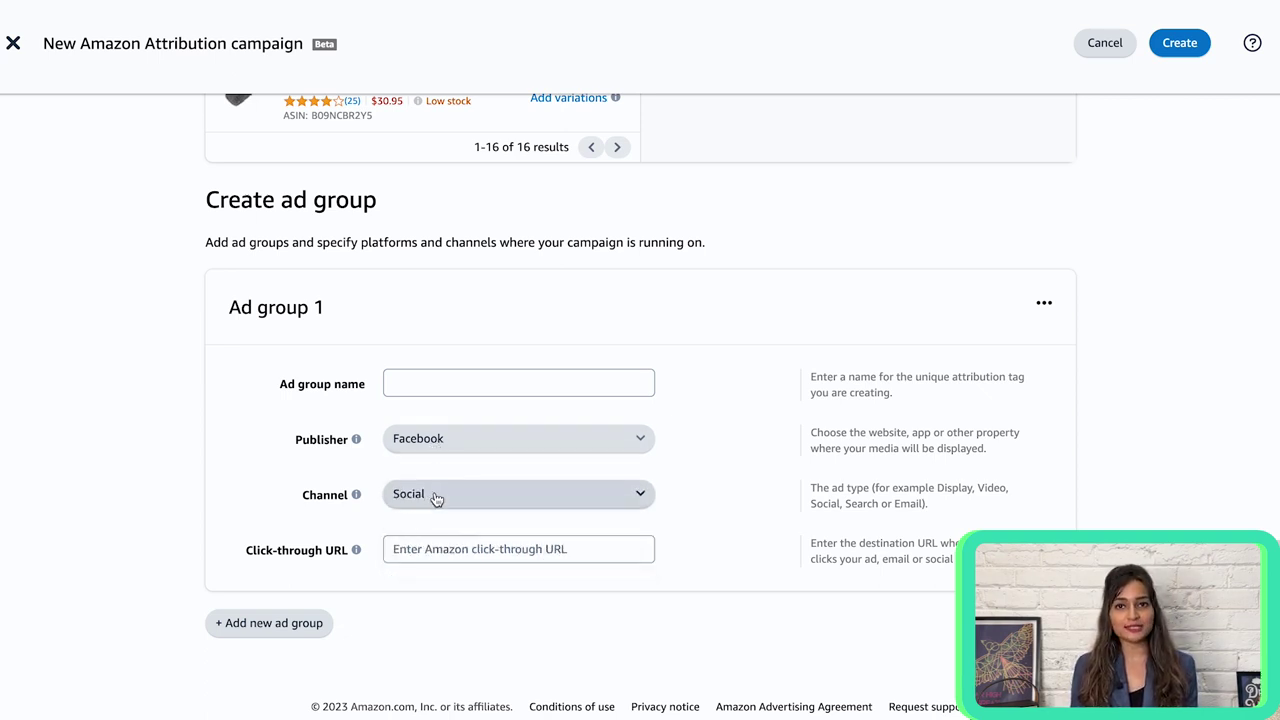
click(356, 495)
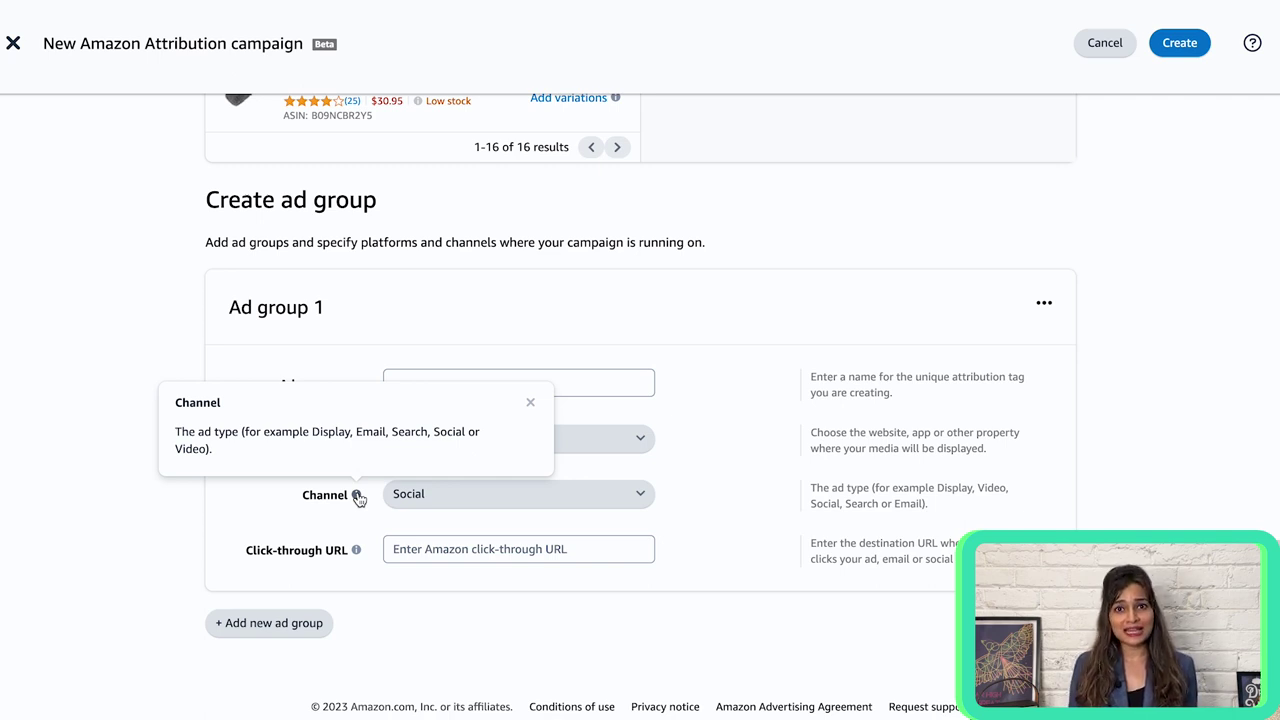
click(424, 548)
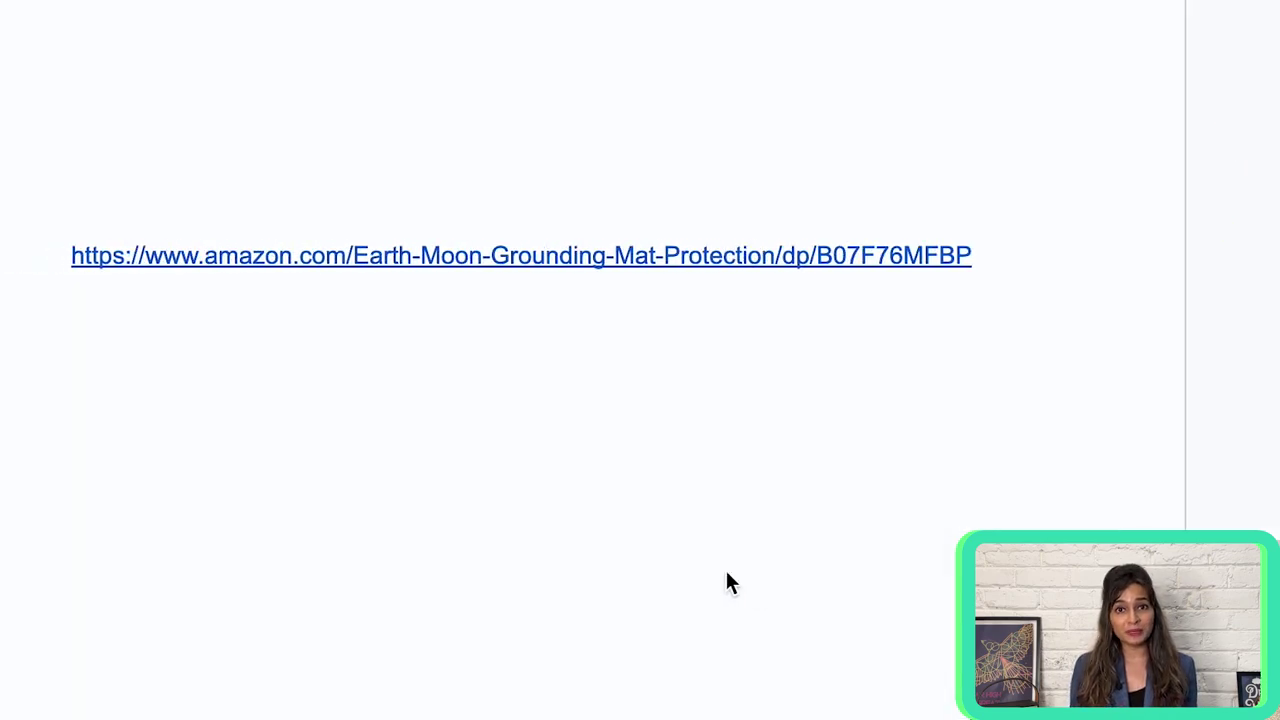
drag(79, 248, 1023, 246)
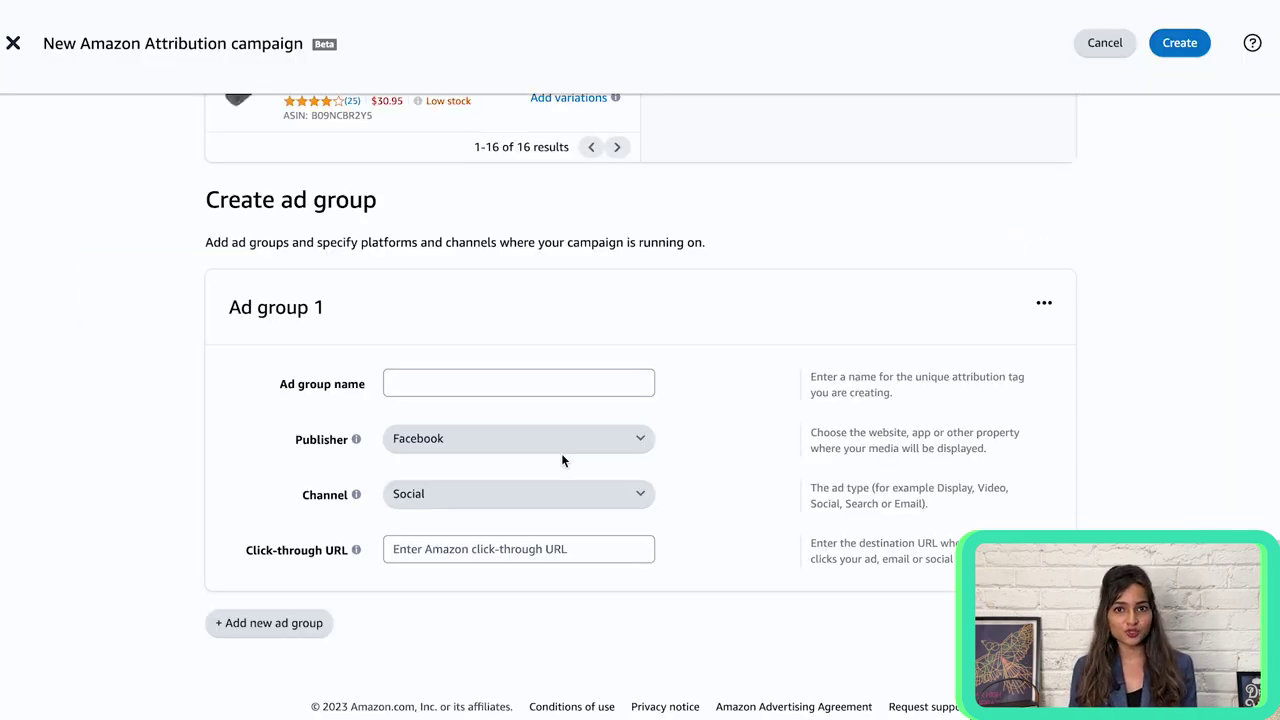
click(437, 548)
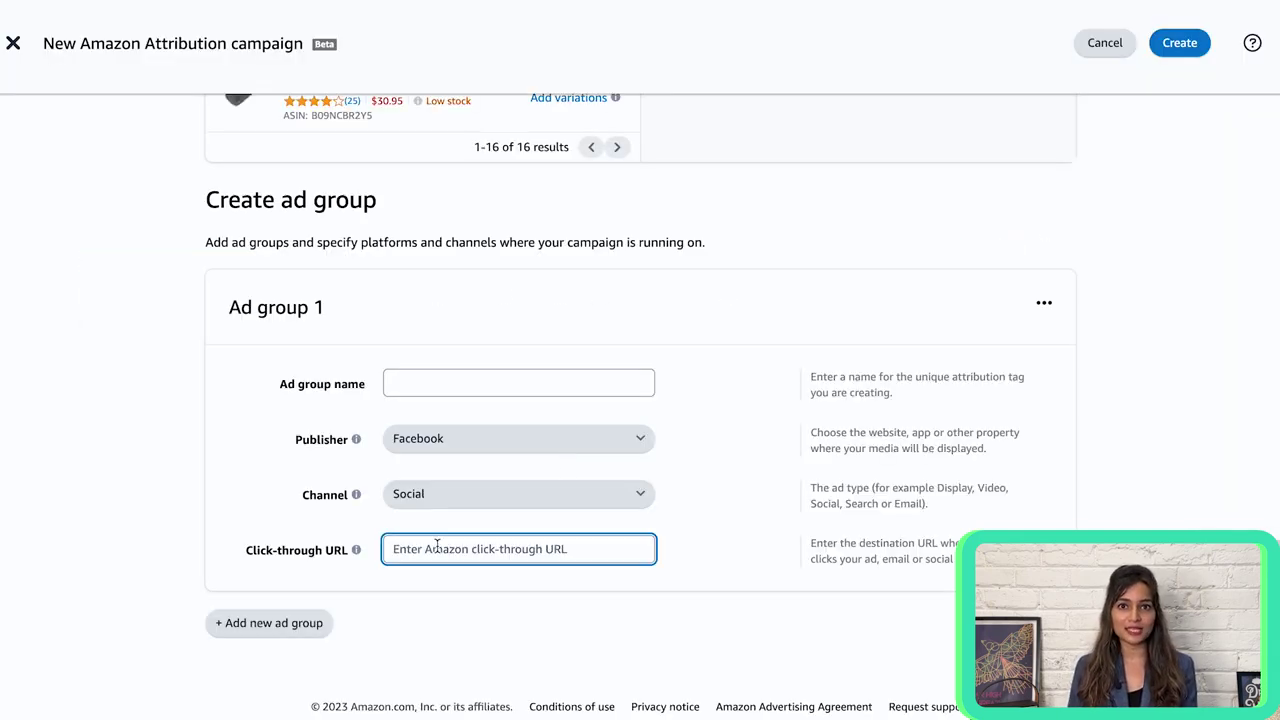
key(ctrl+v)
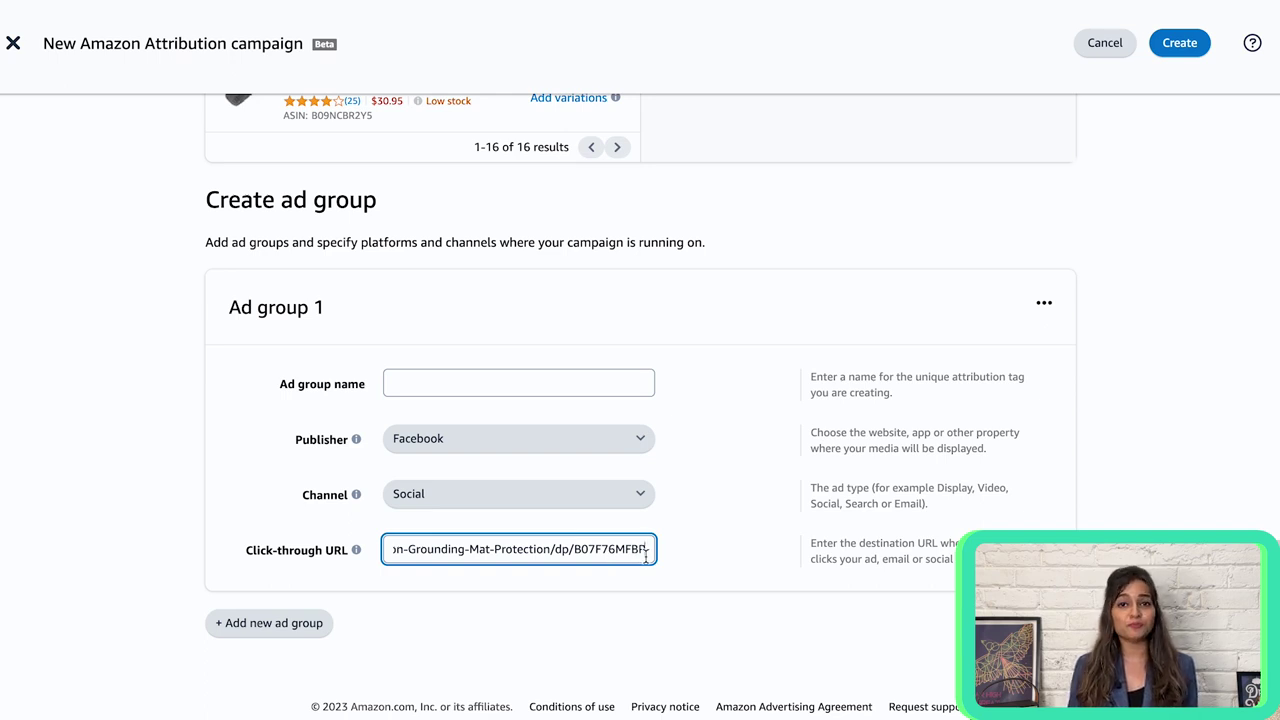
Step: Name Ad group 1 "Video Ad 1" and duplicate the ad group
click(518, 385)
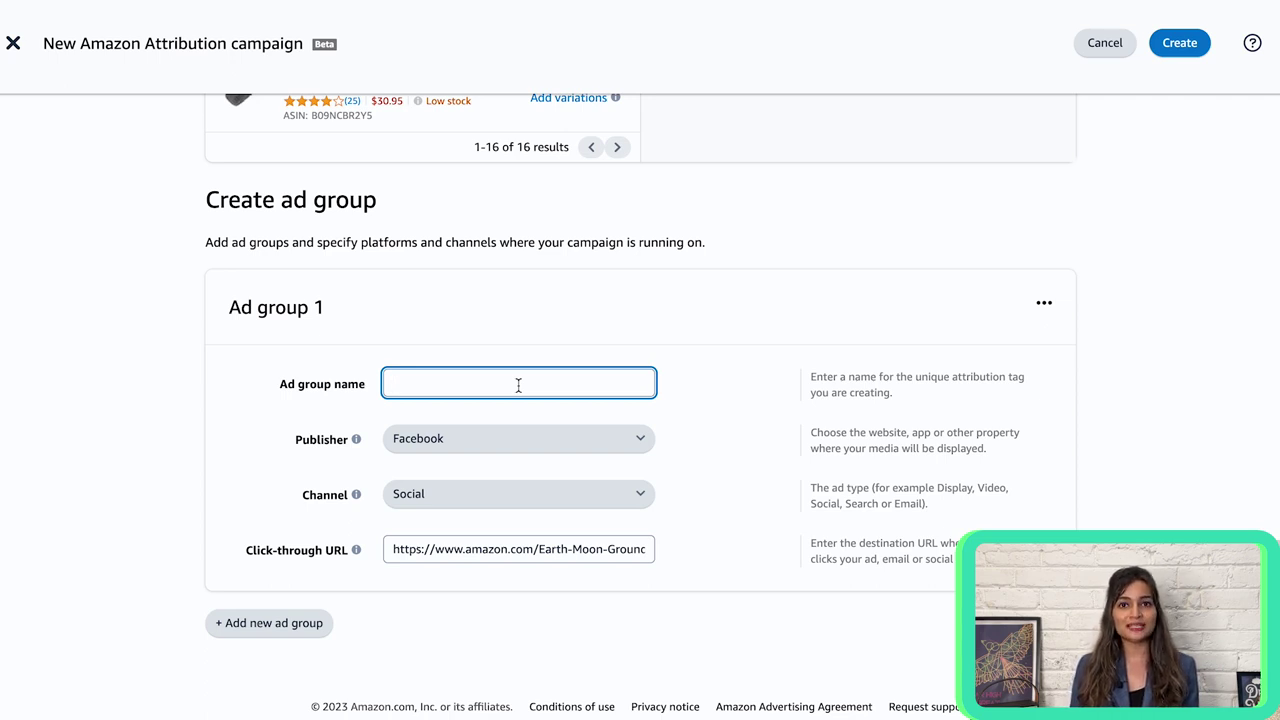
text(Video Ad 1)
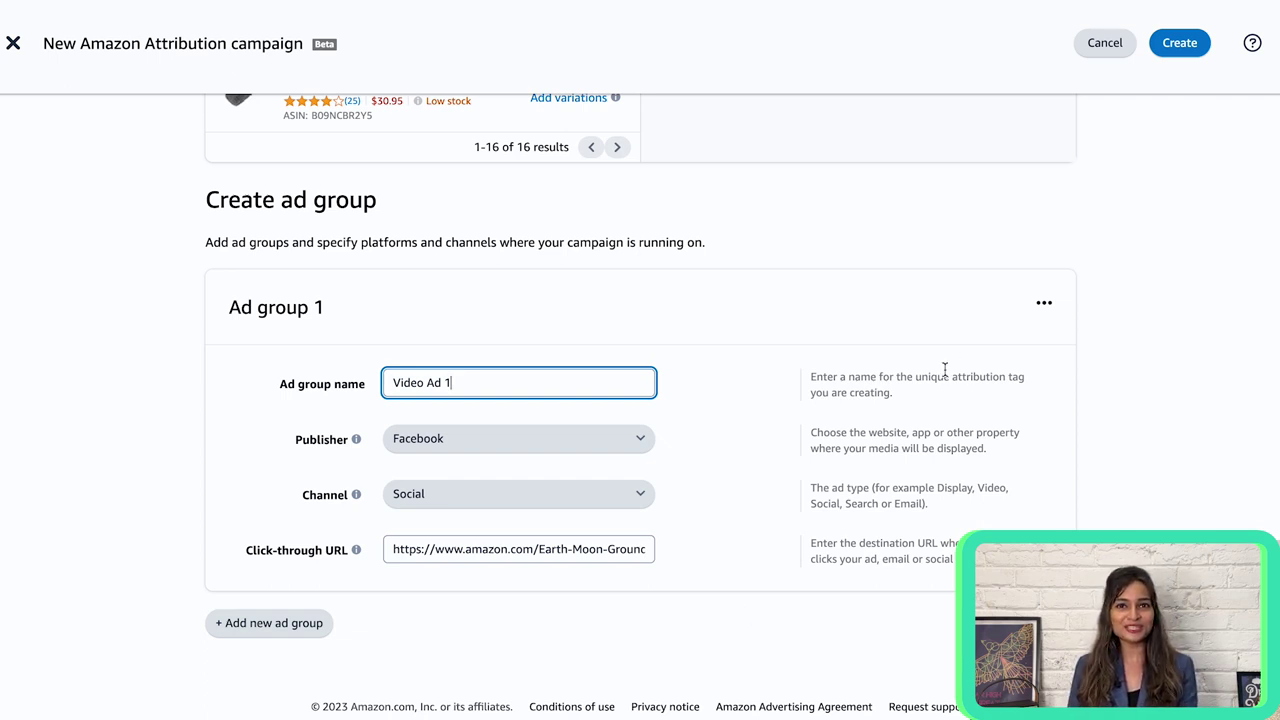
click(1044, 303)
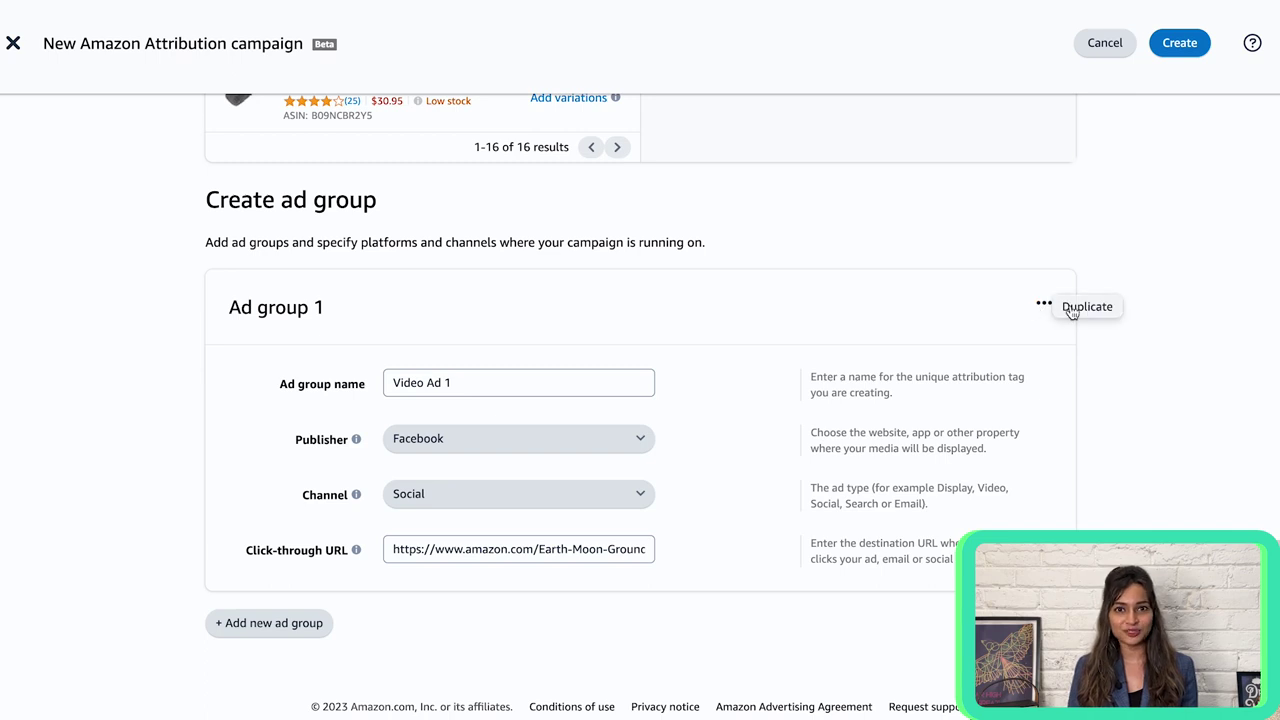
click(1084, 307)
scroll(655, 393, down, 3)
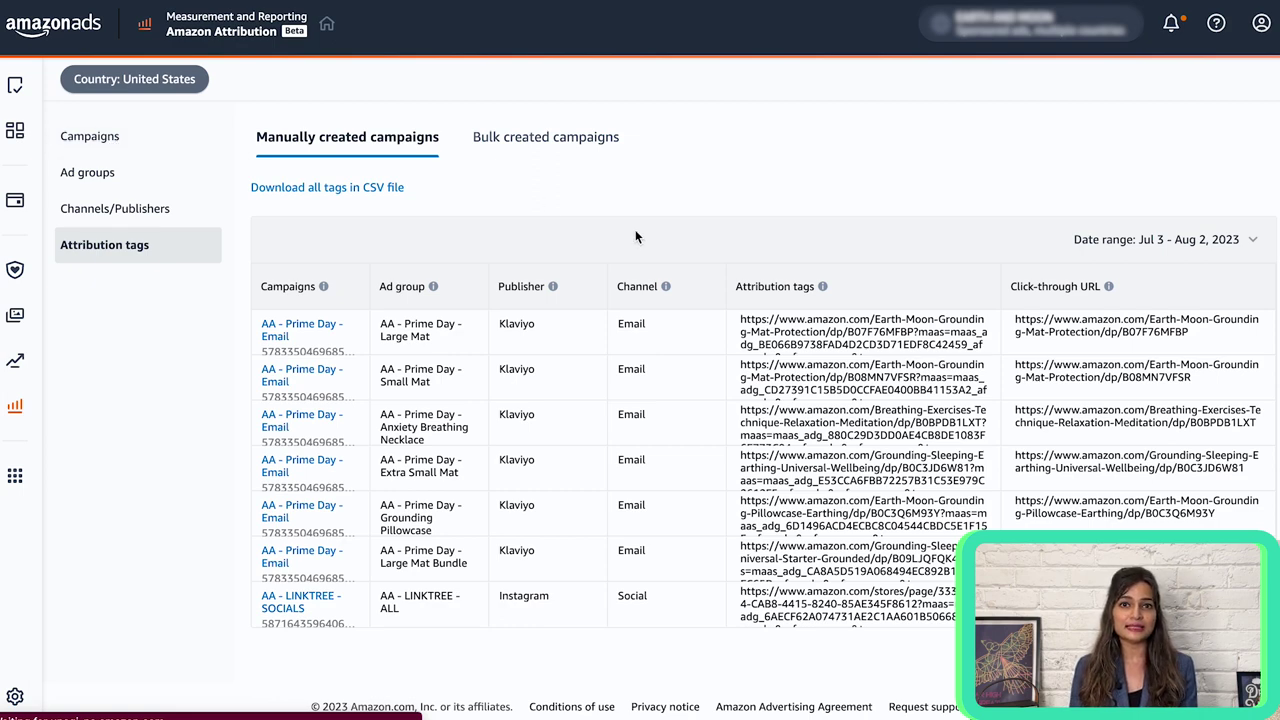
Step: Review the Amazon Attribution dashboard's click-throughs and total product sales chart and the campaign list with its metrics
scroll(609, 309, down, 3)
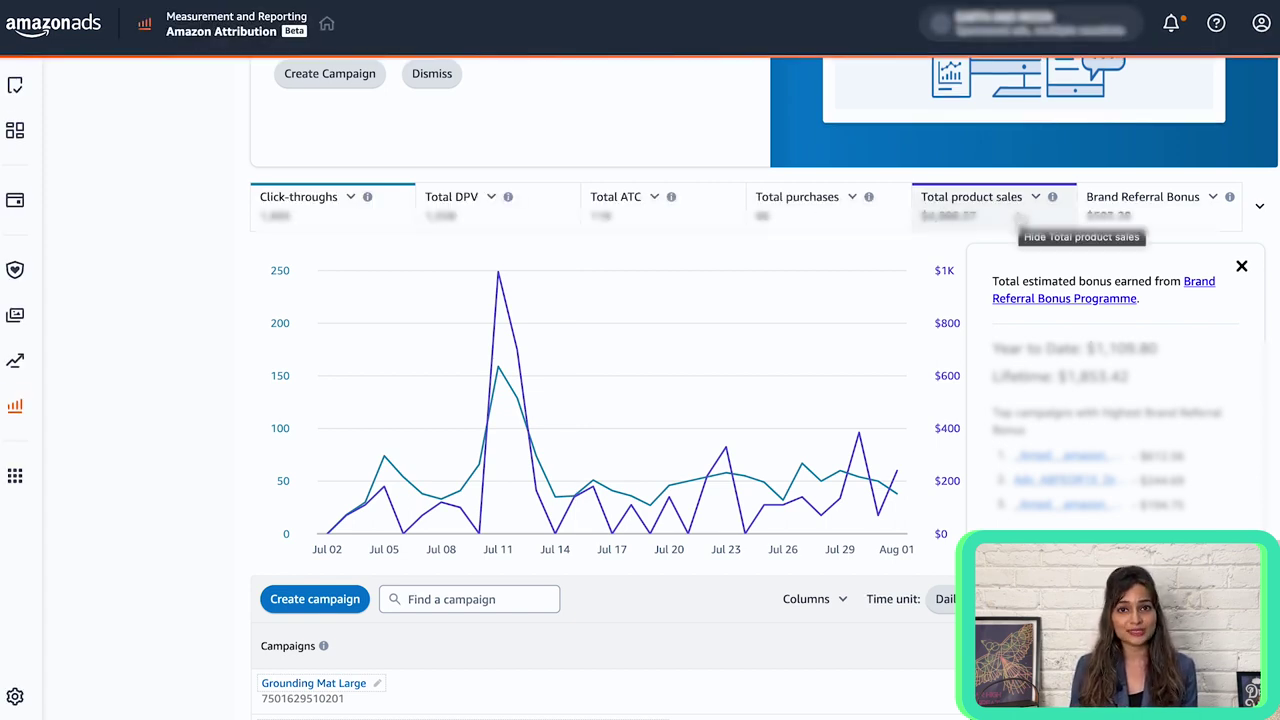
scroll(794, 414, down, 3)
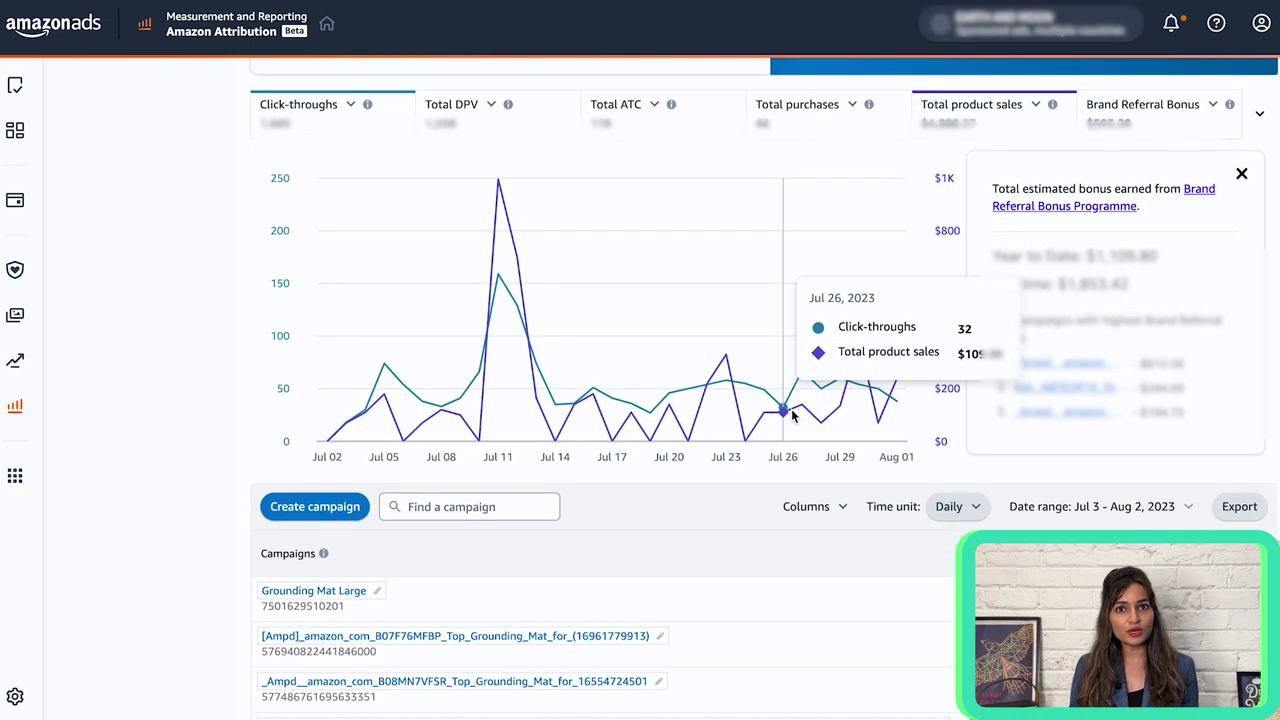
scroll(792, 415, down, 5)
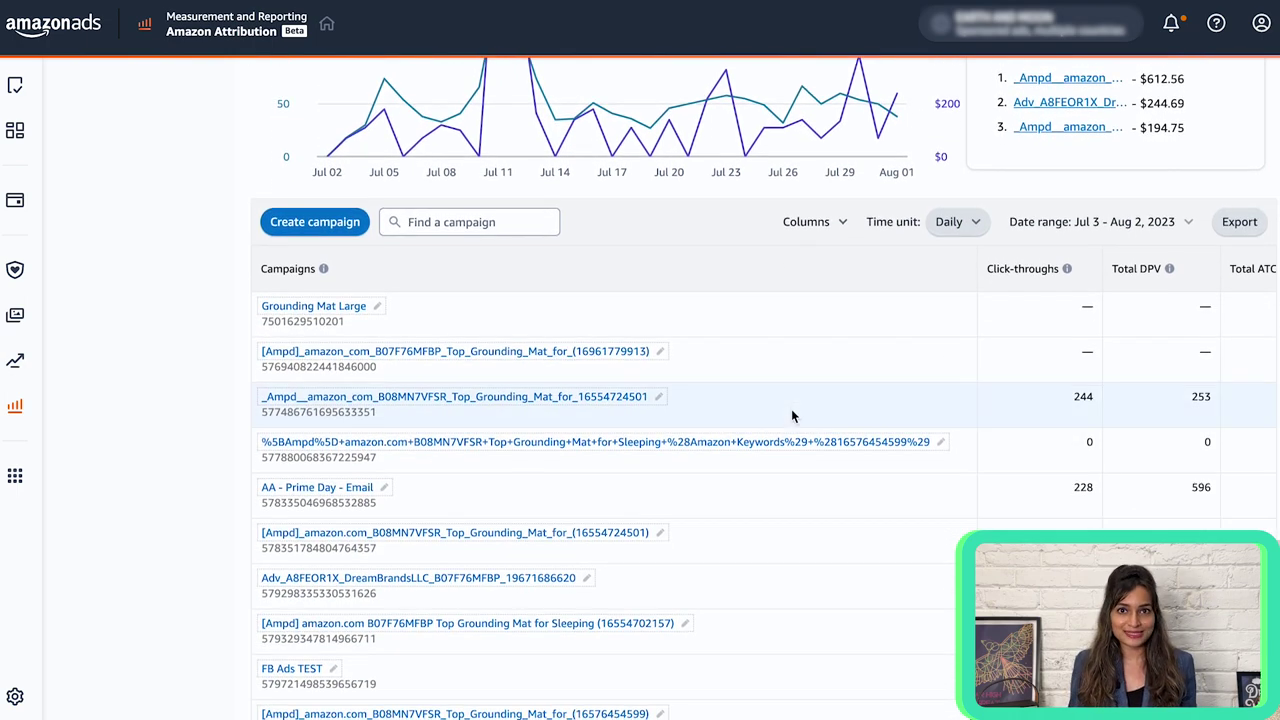
scroll(793, 414, up, 1)
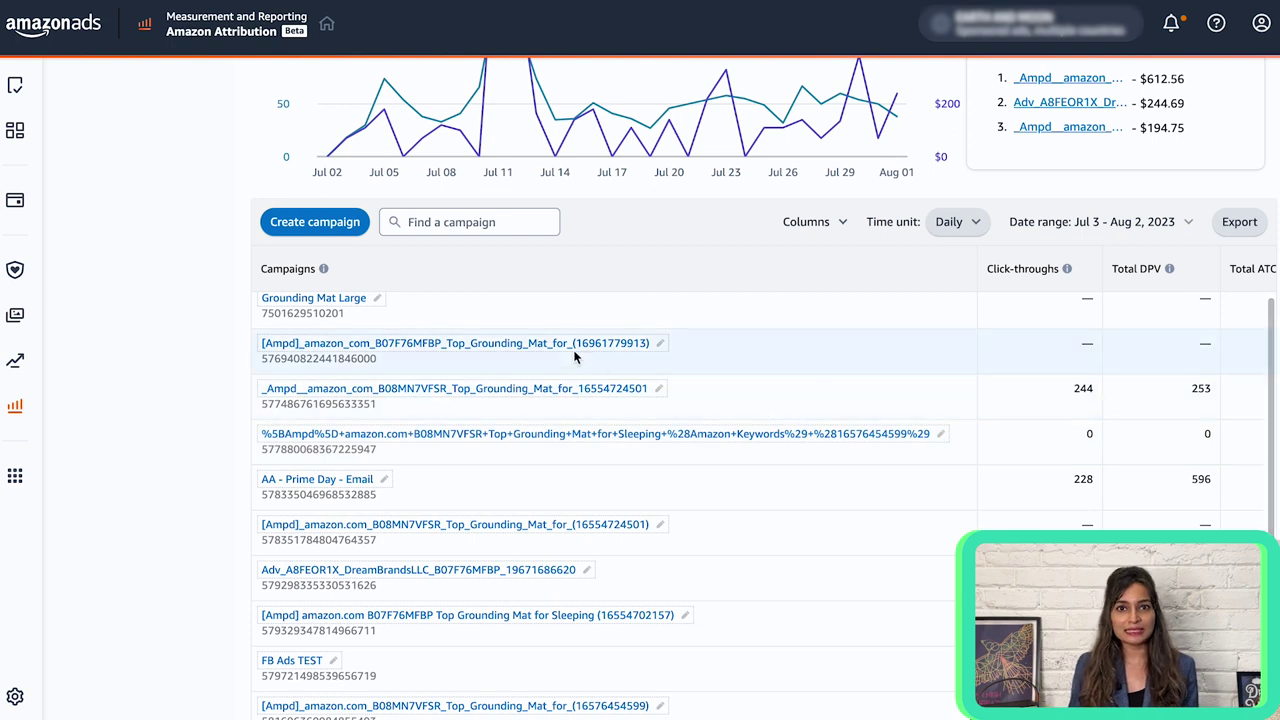
Step: Open the _Ampd__amazon_com_B08MN7VFSR_Top_Grounding_Mat campaign and examine its performance chart and ad group table
click(551, 391)
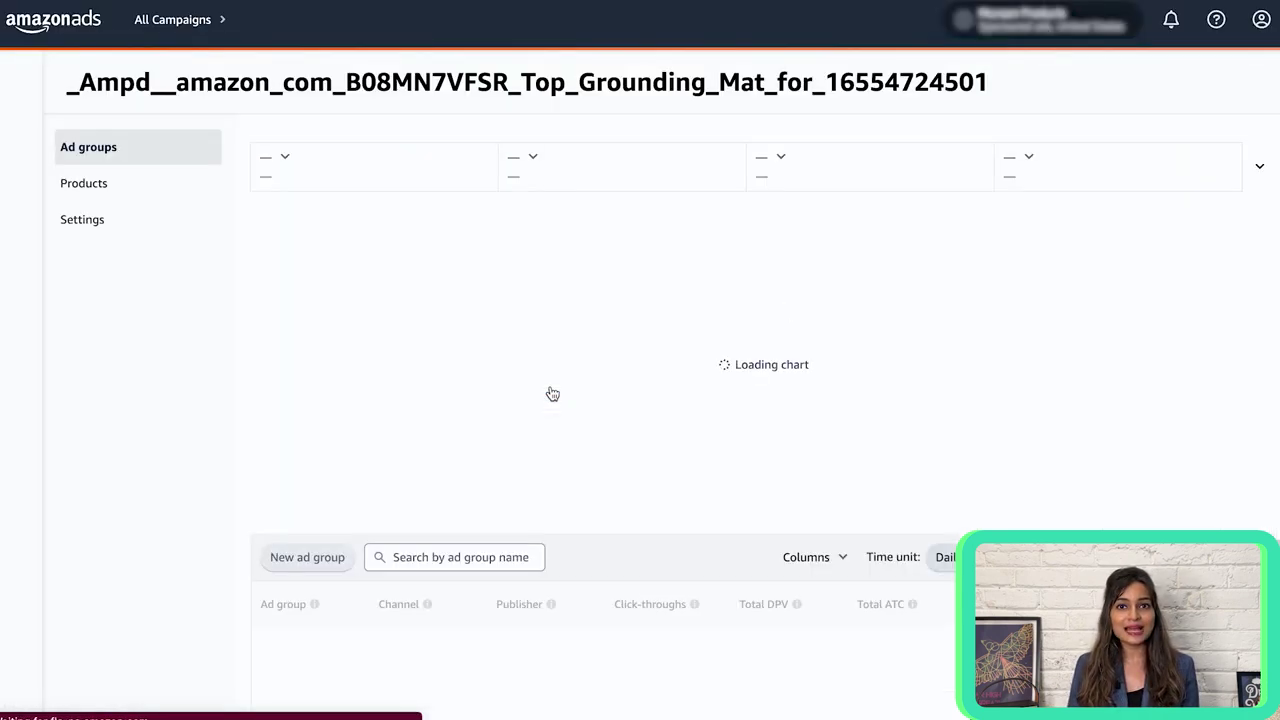
scroll(1097, 362, down, 2)
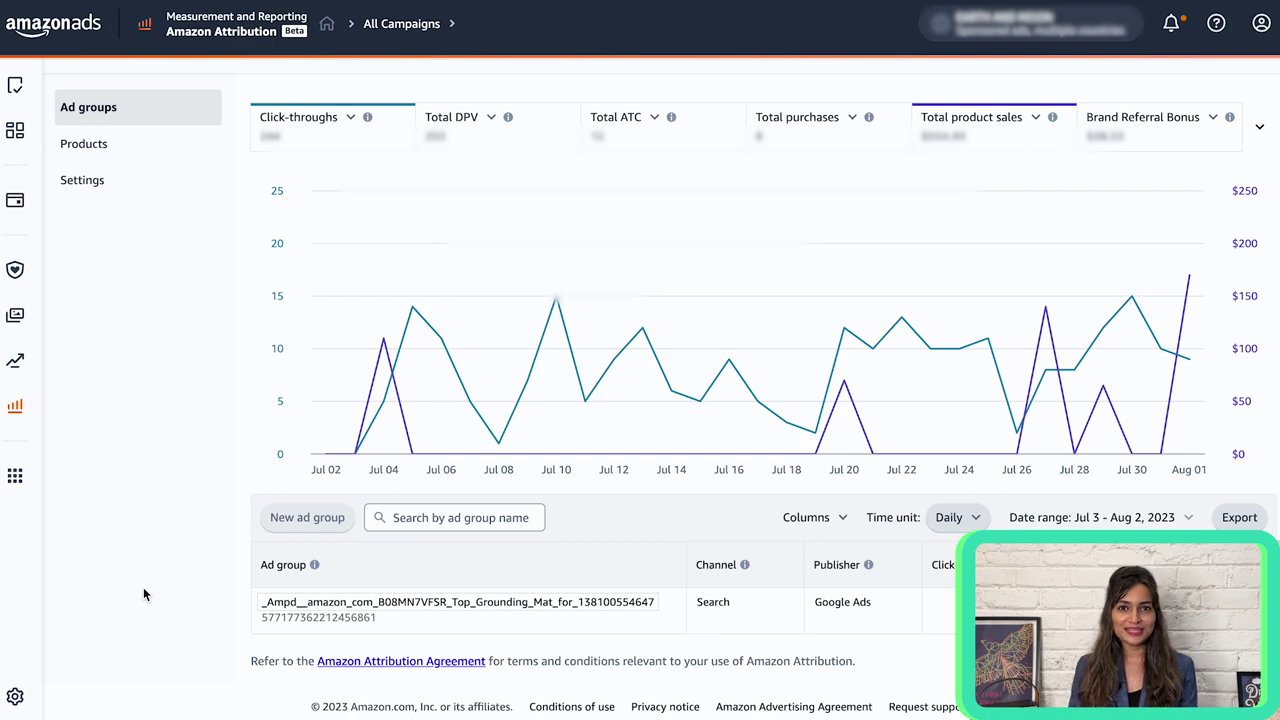
scroll(200, 590, down, 1)
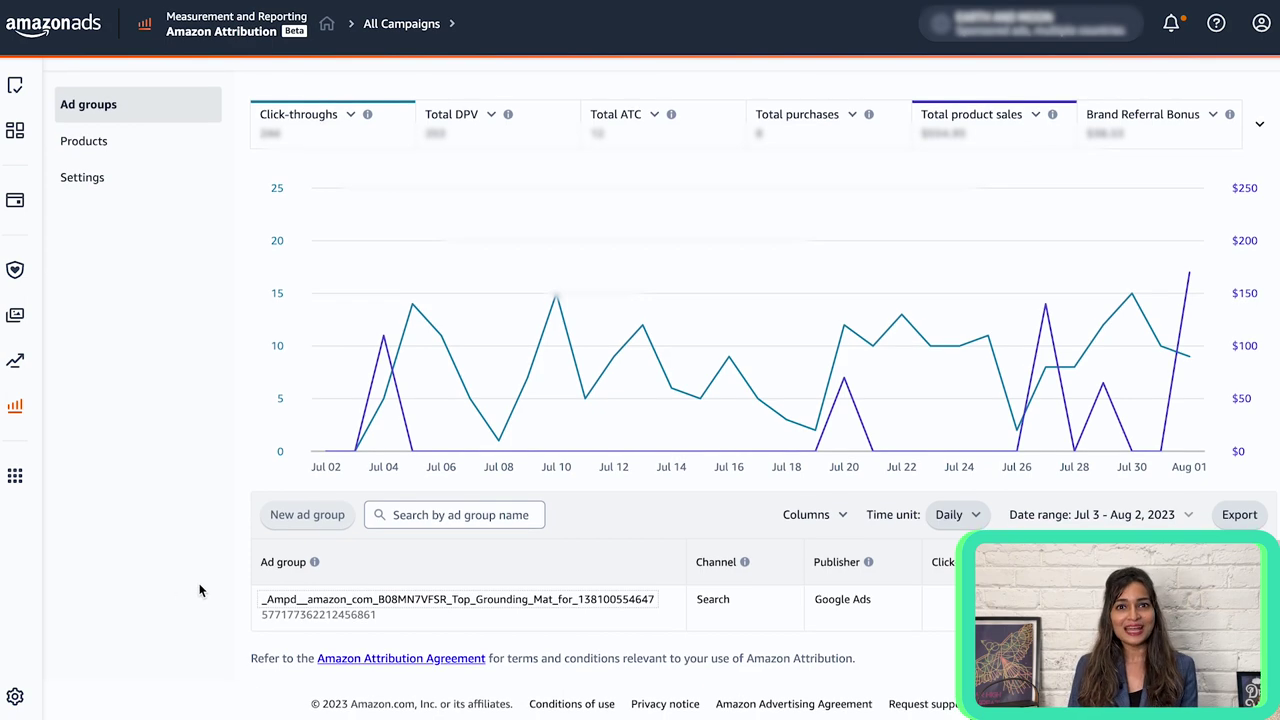
scroll(200, 590, up, 1)
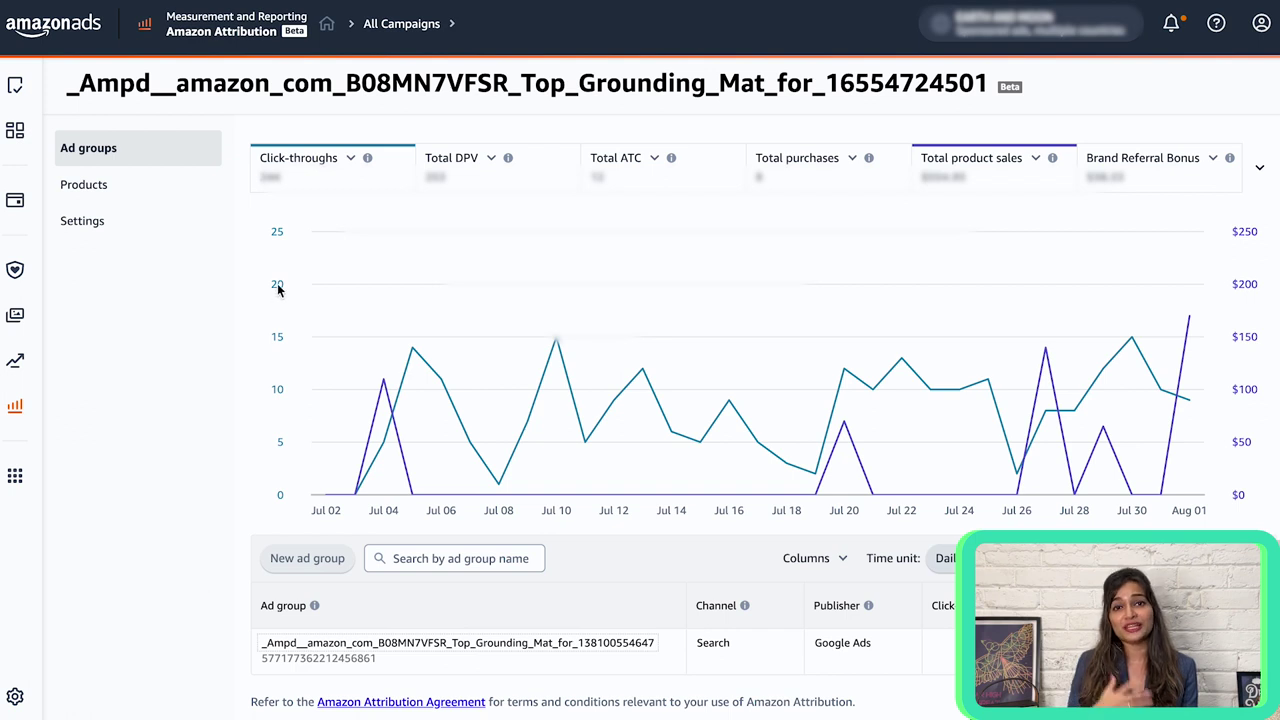
scroll(278, 289, down, 1)
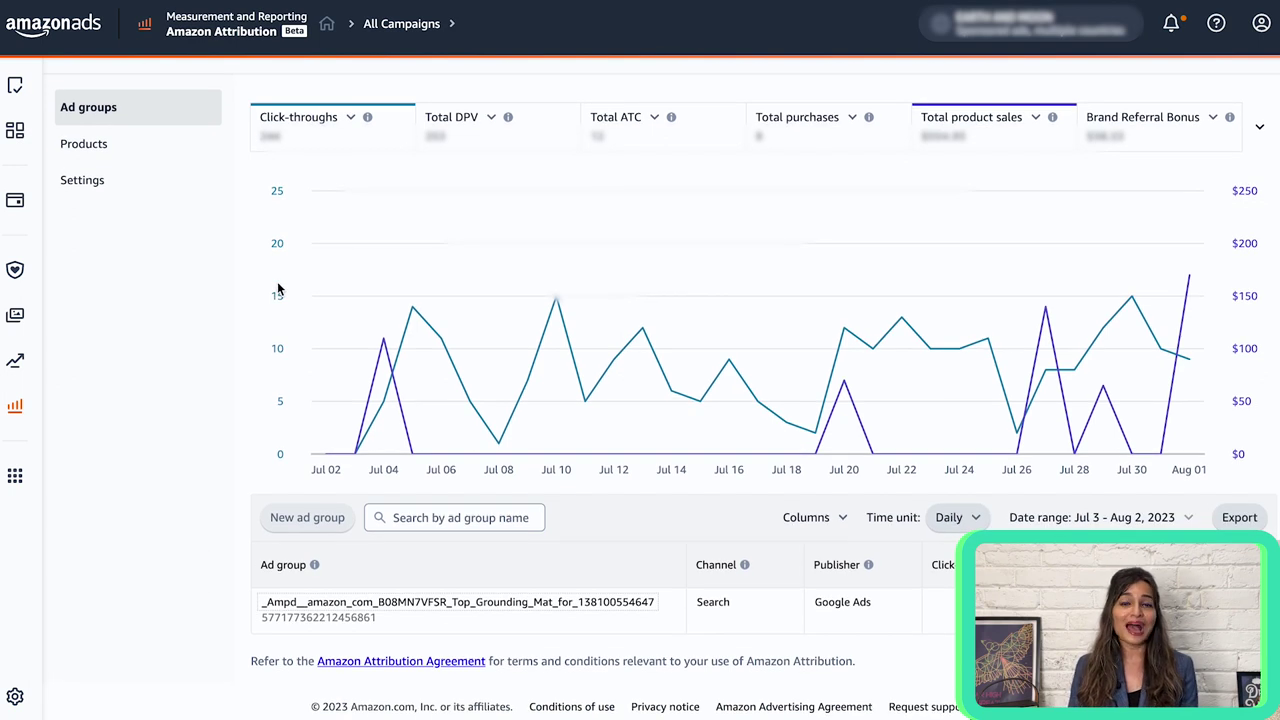